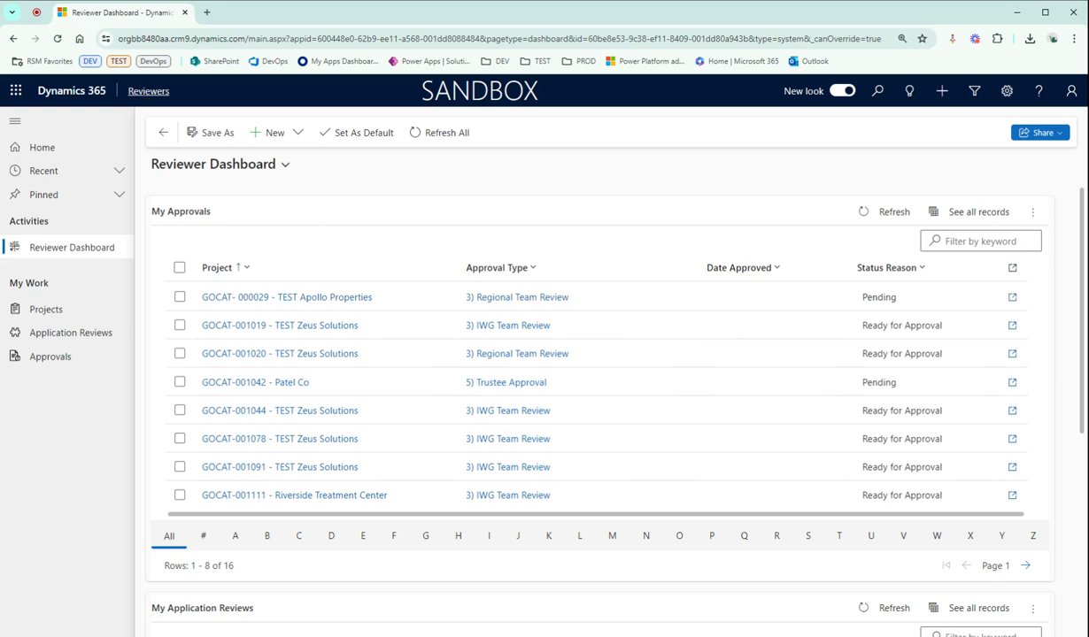
# Open the Reviewers app and look over the approvals and application reviews on the Reviewer Dashboard
pyautogui.click(147, 91)
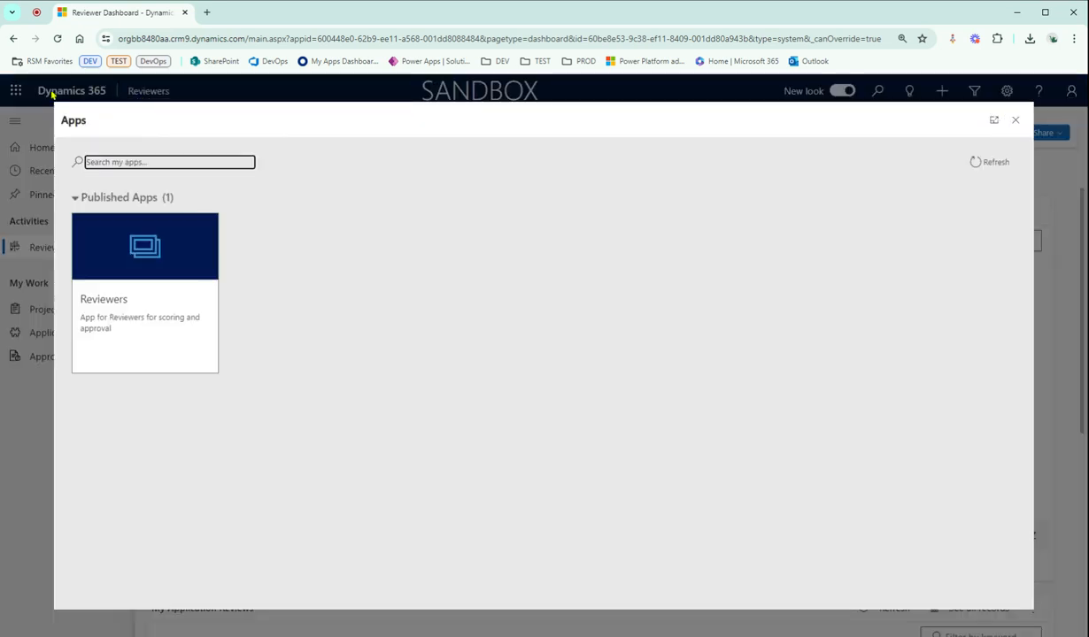
pyautogui.click(159, 344)
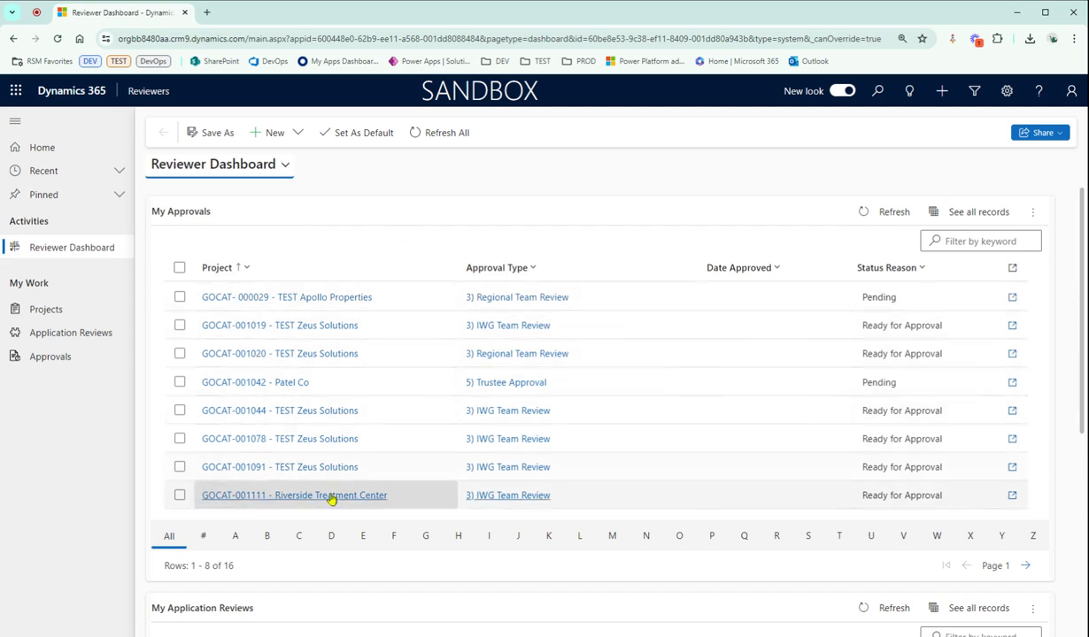
pyautogui.scroll(-1, 328, 554)
pyautogui.scroll(-4, 329, 558)
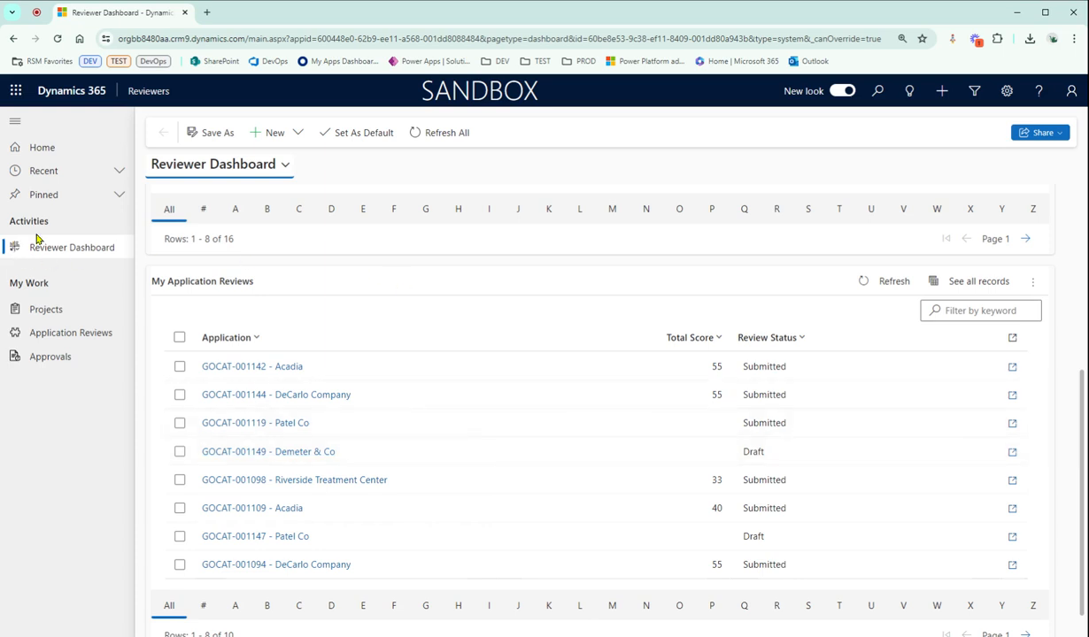
# View the Projects, Application Reviews and Approvals record lists one after another
pyautogui.click(68, 312)
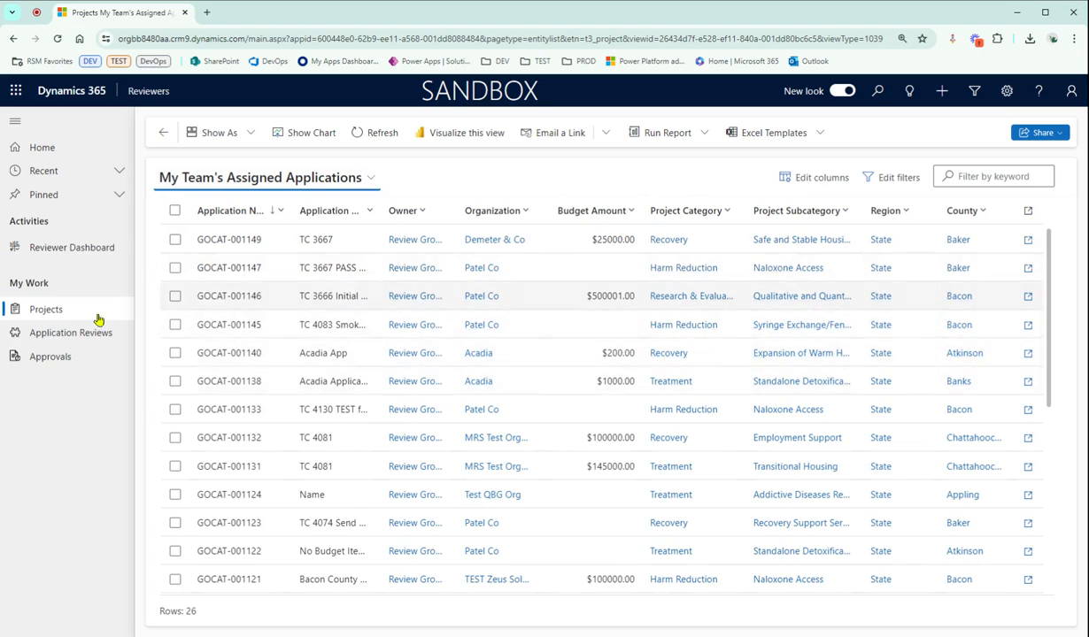
pyautogui.click(81, 338)
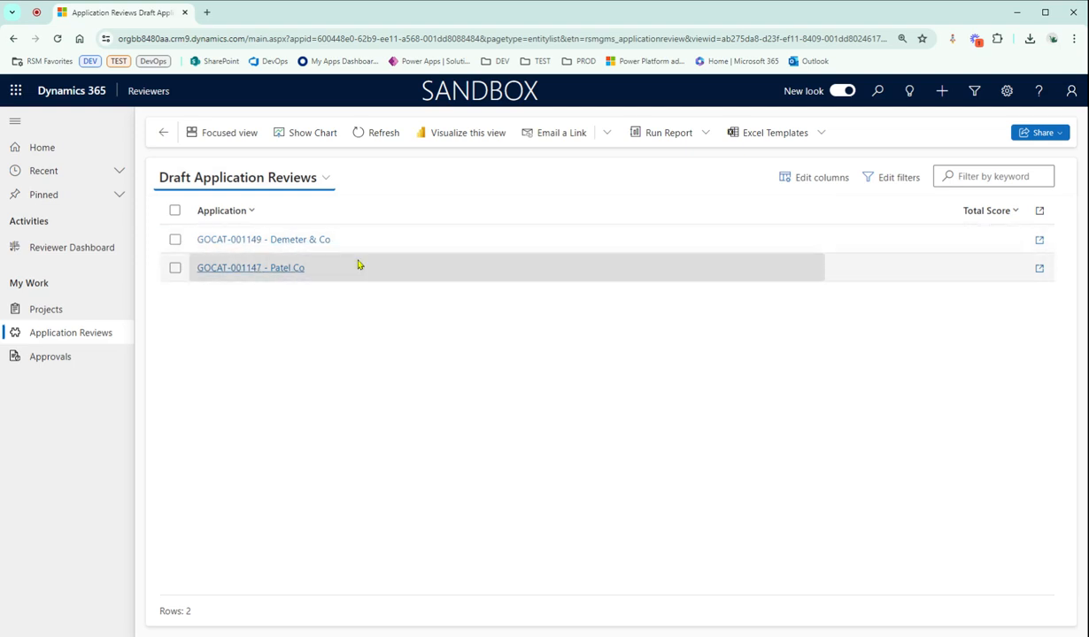
pyautogui.click(93, 356)
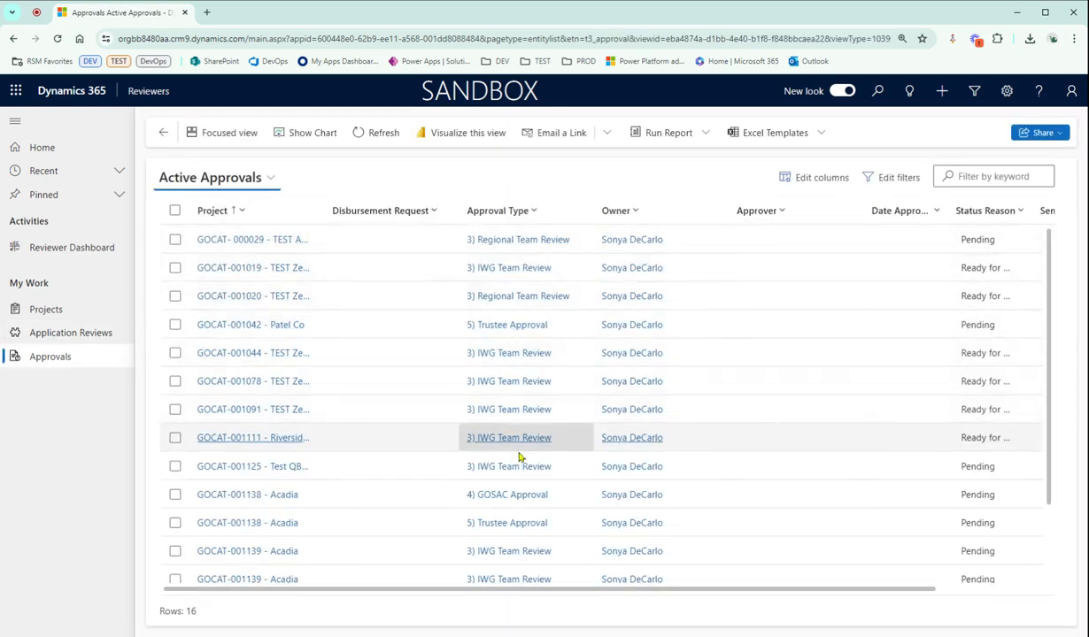
# Open the Patel Co application from the draft application reviews
pyautogui.click(89, 334)
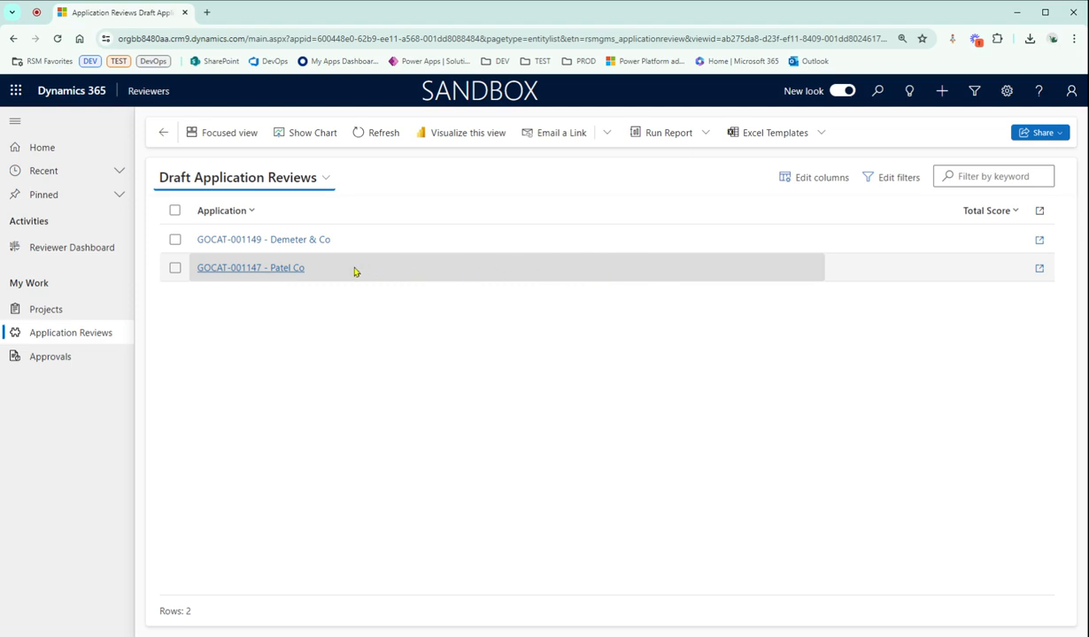
pyautogui.click(236, 269)
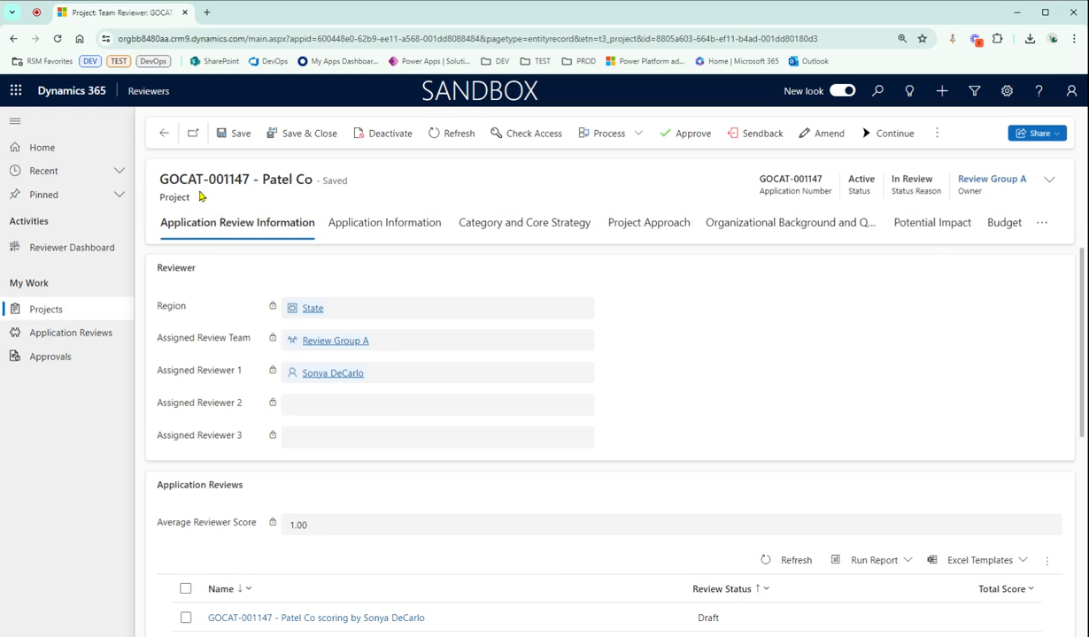
pyautogui.moveTo(200, 197); pyautogui.dragTo(151, 195)
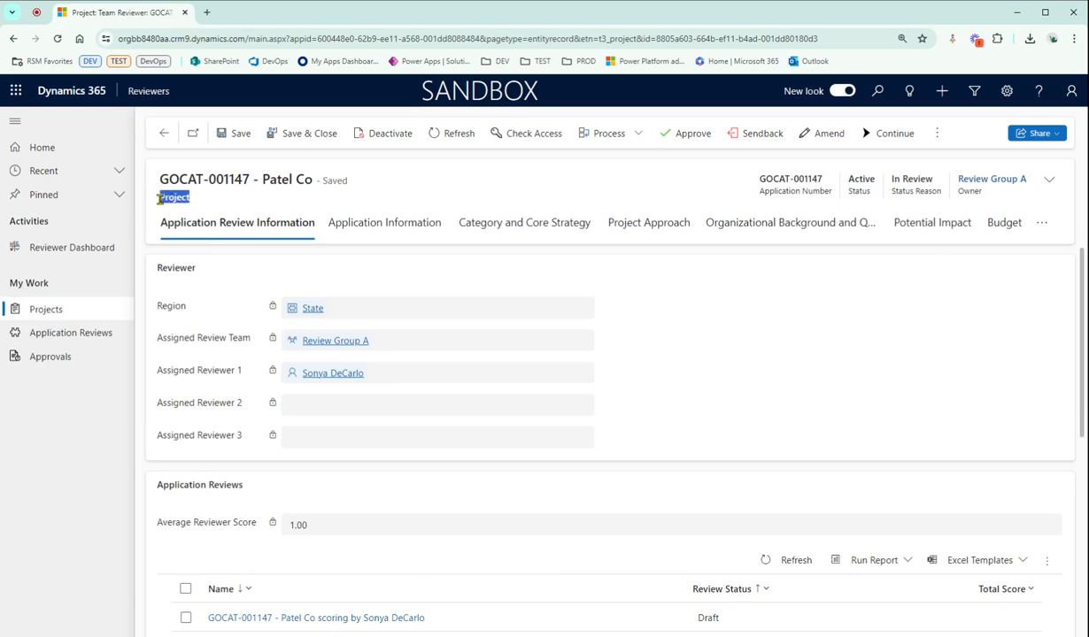
pyautogui.click(247, 201)
# Examine the application reviews and approvals listed on the Patel Co project
pyautogui.scroll(-3, 354, 403)
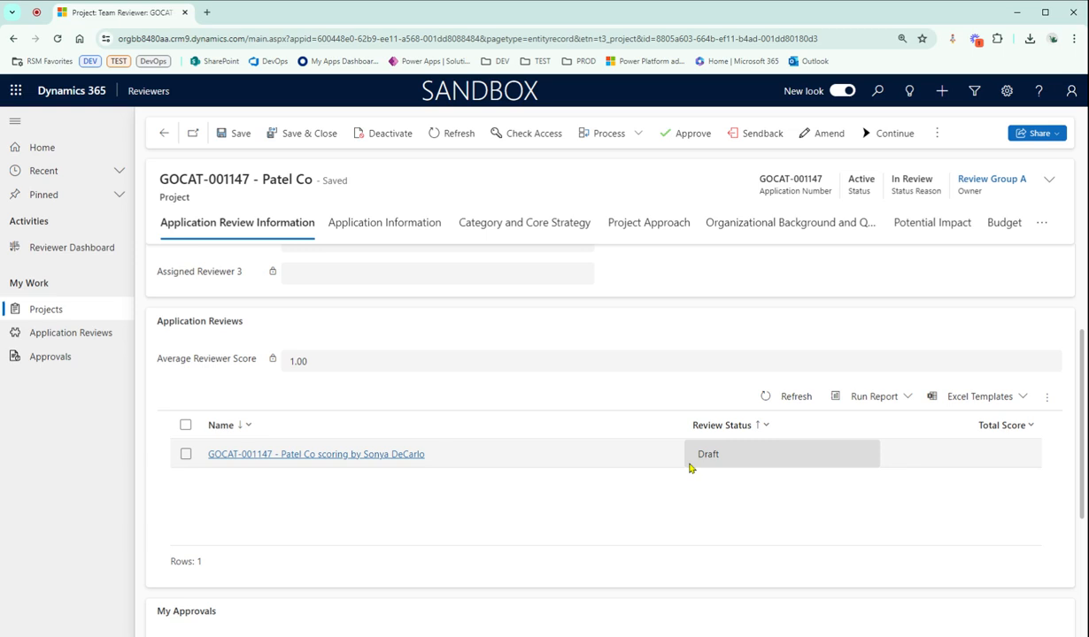
pyautogui.scroll(-1, 687, 495)
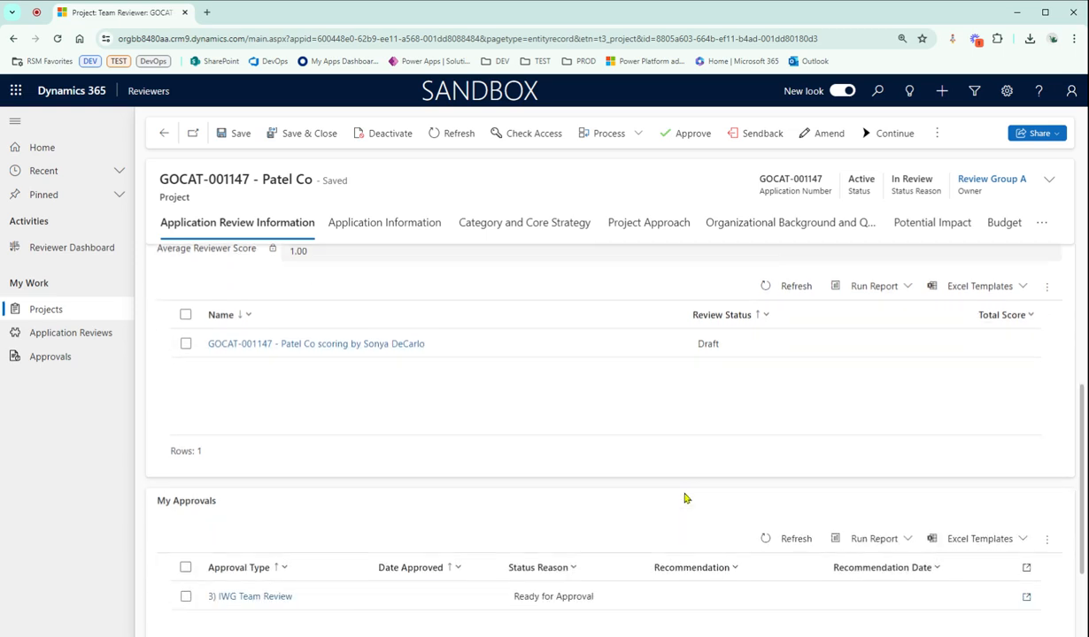
pyautogui.scroll(-1, 687, 499)
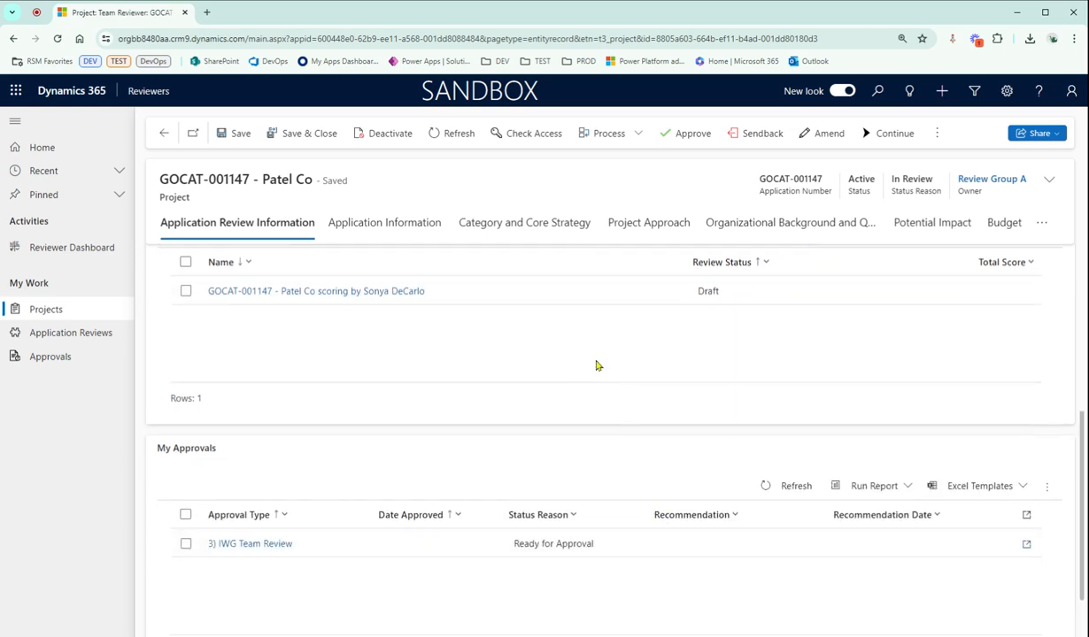
pyautogui.scroll(1, 597, 363)
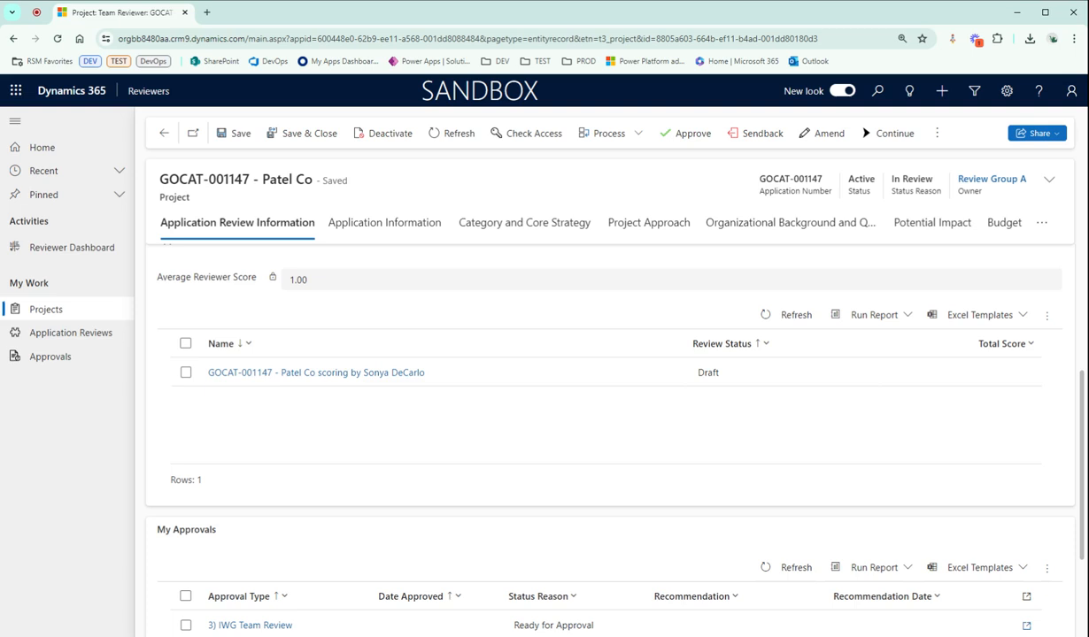
# View the project's Application Information and Category and Core Strategy sections and list its remaining sections
pyautogui.click(428, 222)
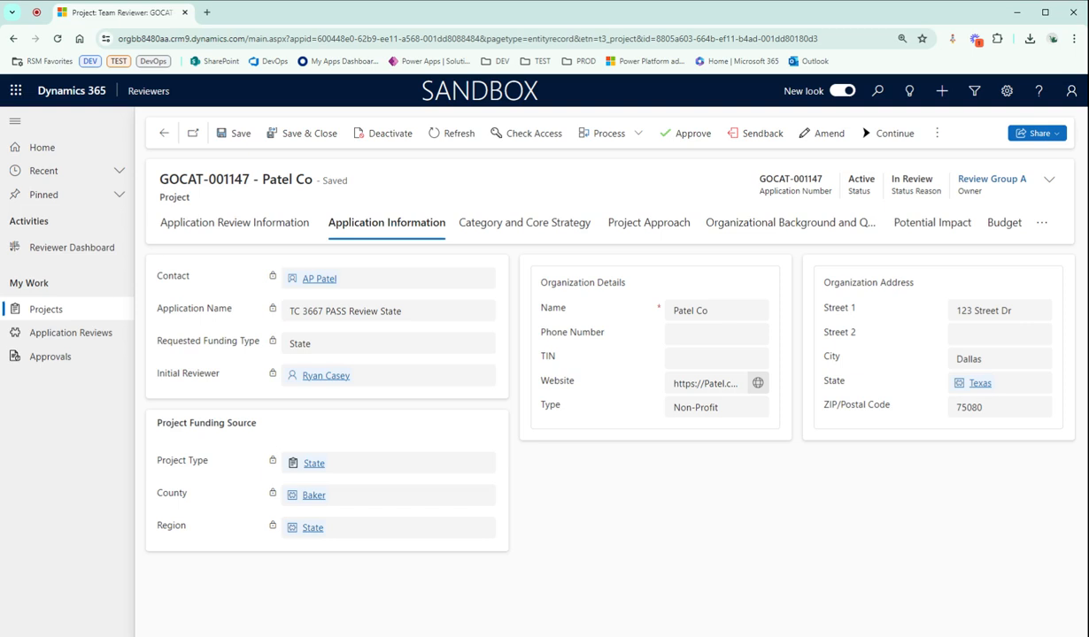
pyautogui.click(511, 238)
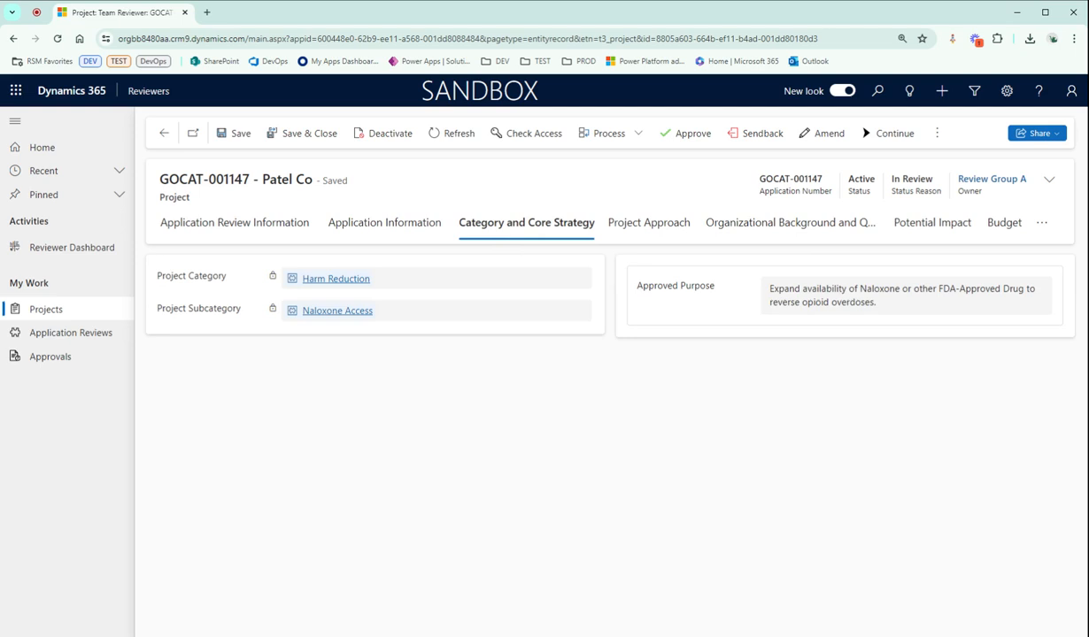
pyautogui.click(1042, 223)
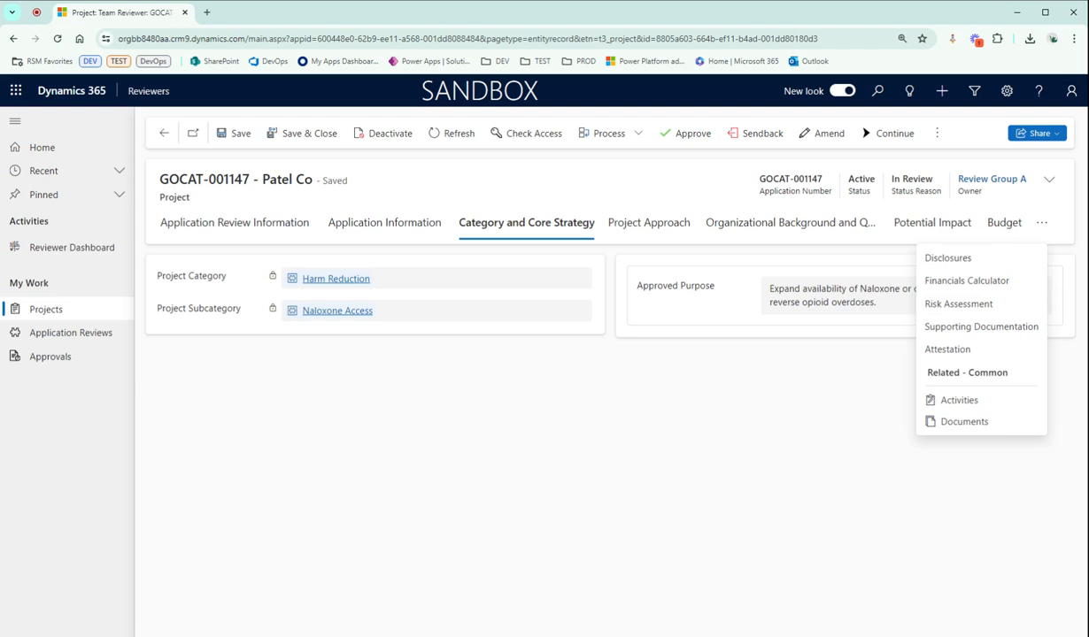
# Return to the Application Review Information and open the draft Patel Co scoring record
pyautogui.click(229, 232)
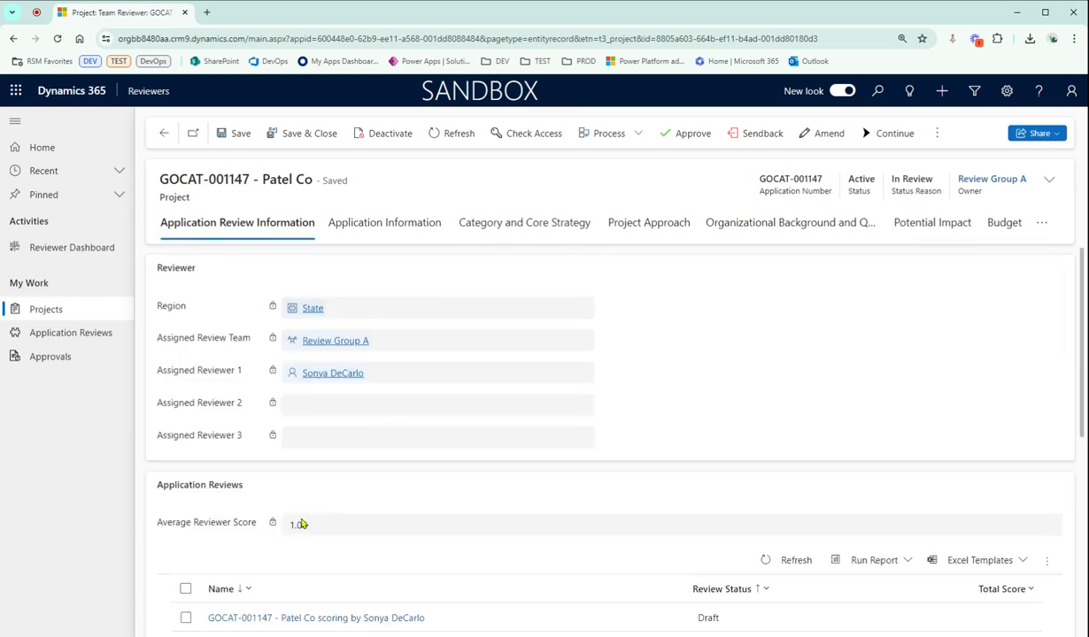
pyautogui.scroll(-1, 238, 514)
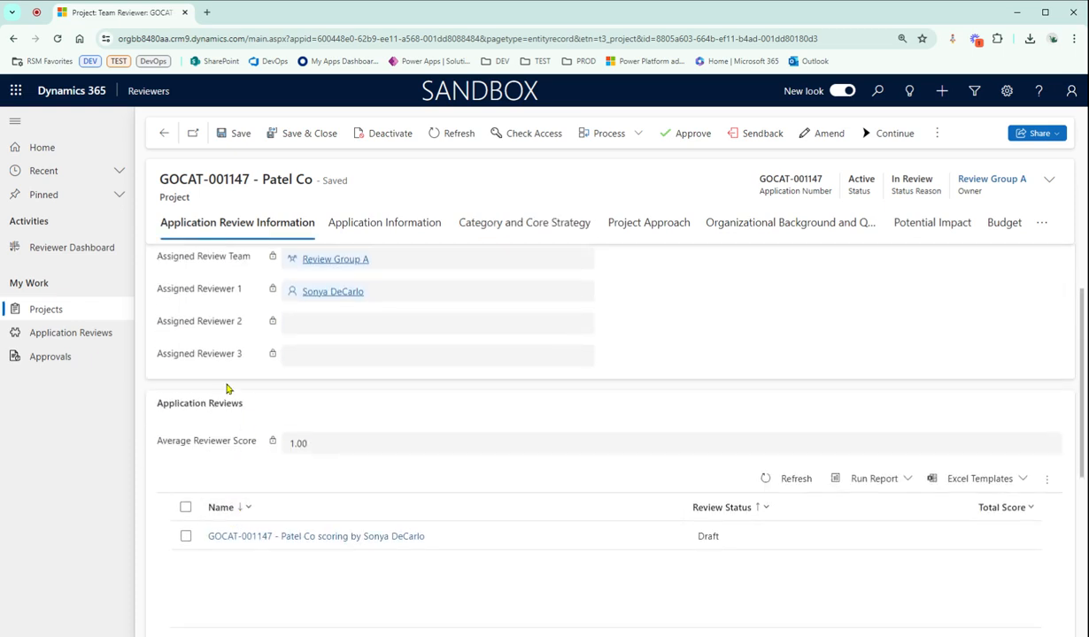
pyautogui.scroll(-1, 416, 467)
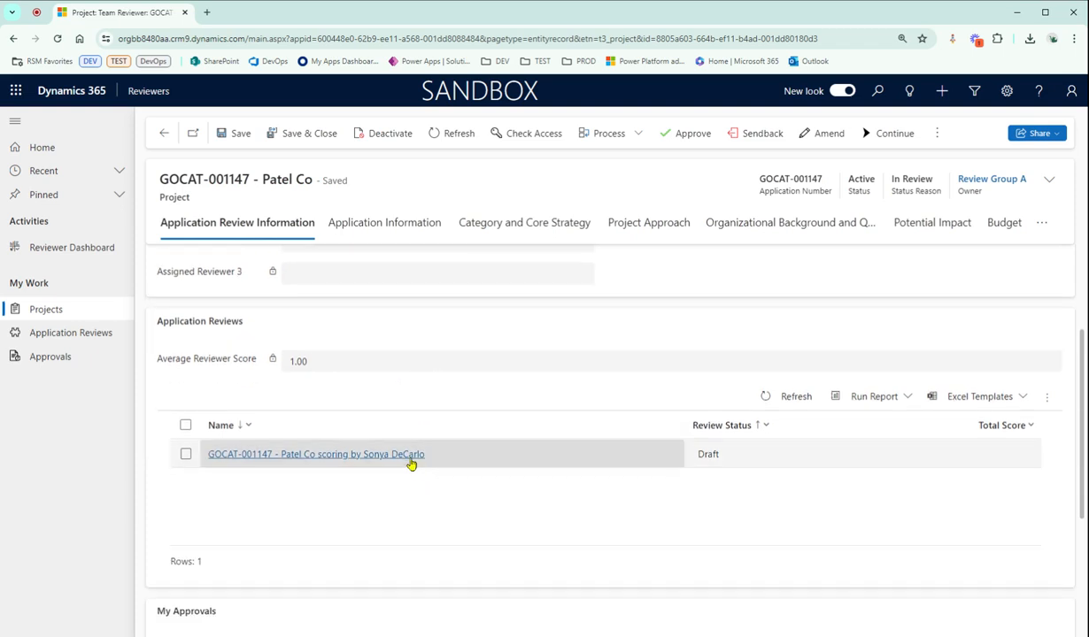
pyautogui.scroll(-1, 377, 487)
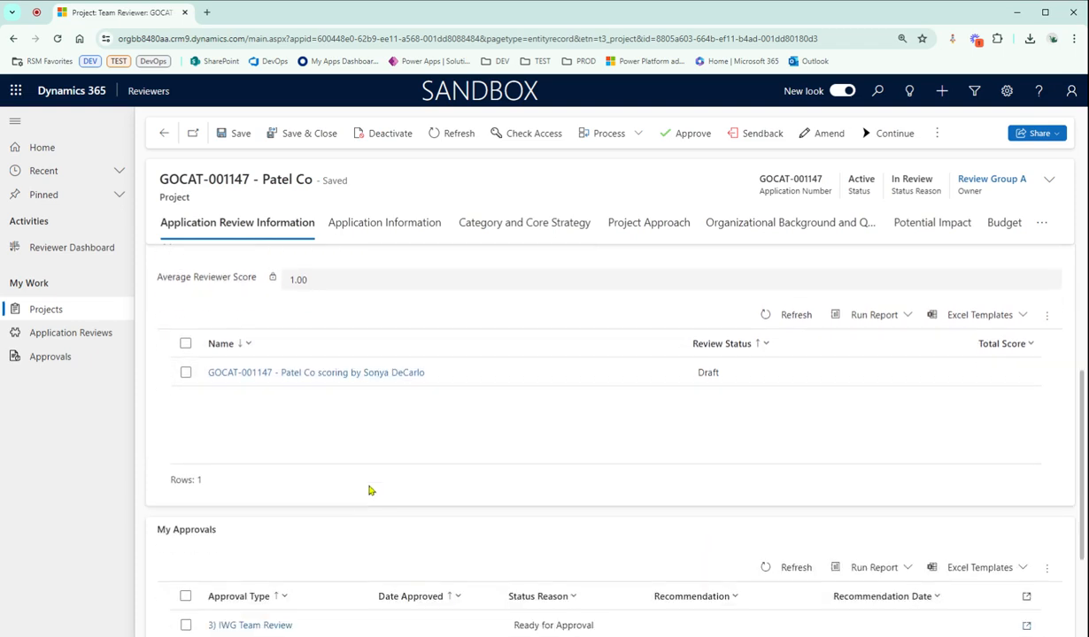
pyautogui.scroll(-1, 483, 522)
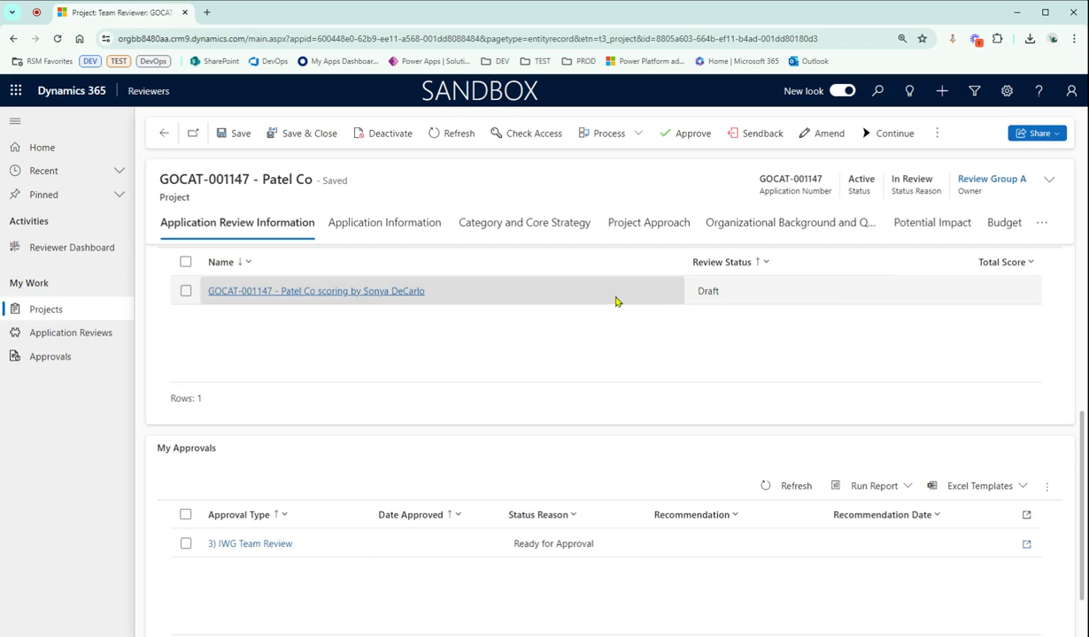
pyautogui.scroll(1, 531, 350)
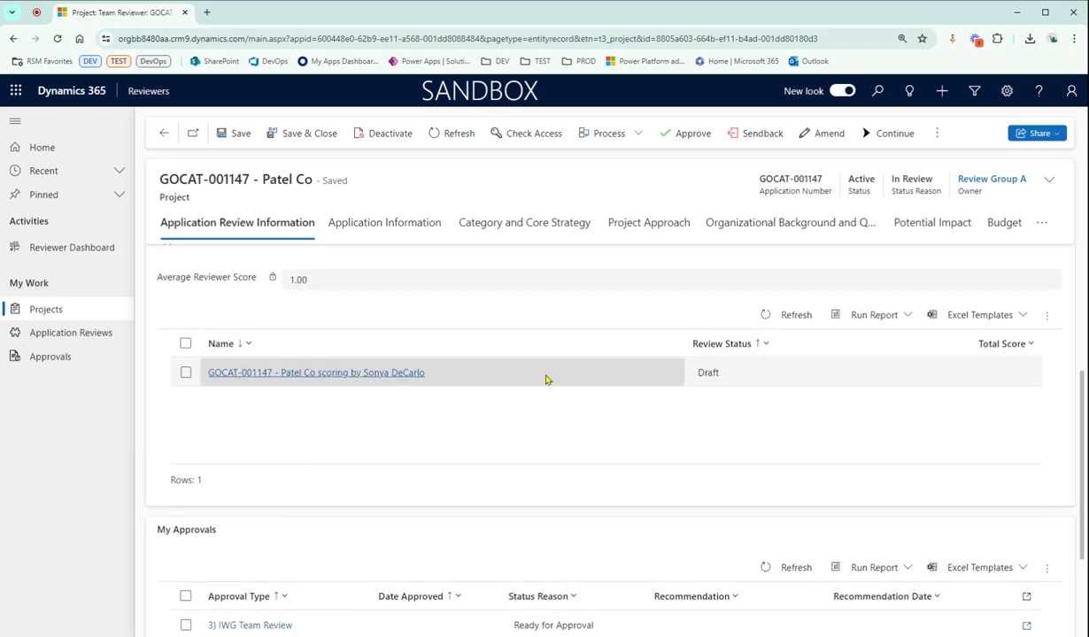
pyautogui.doubleClick(461, 373)
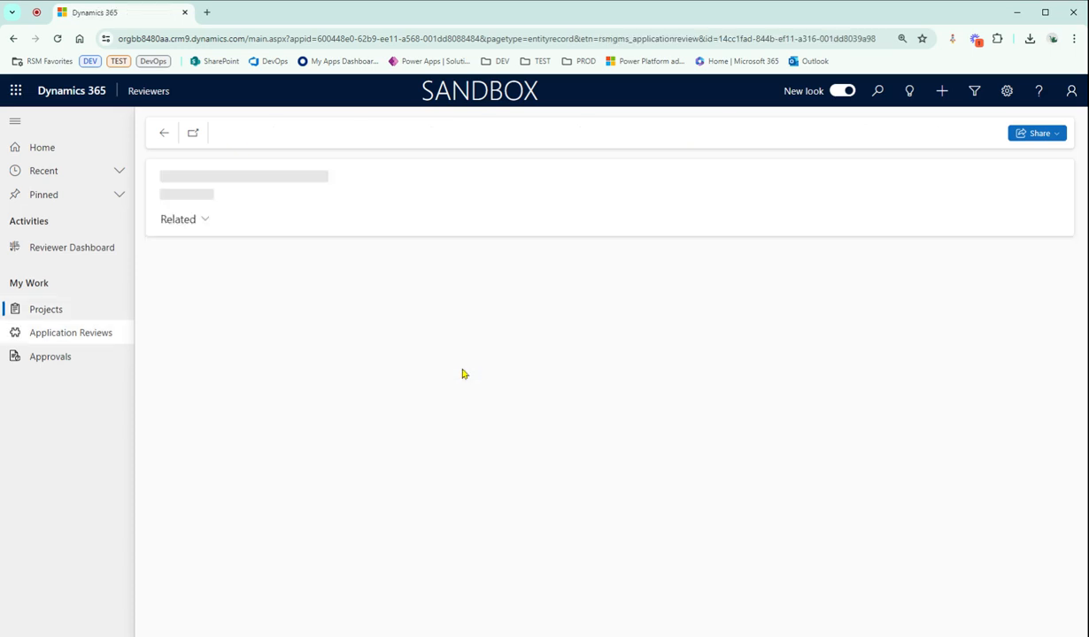
pyautogui.moveTo(248, 200); pyautogui.dragTo(159, 198)
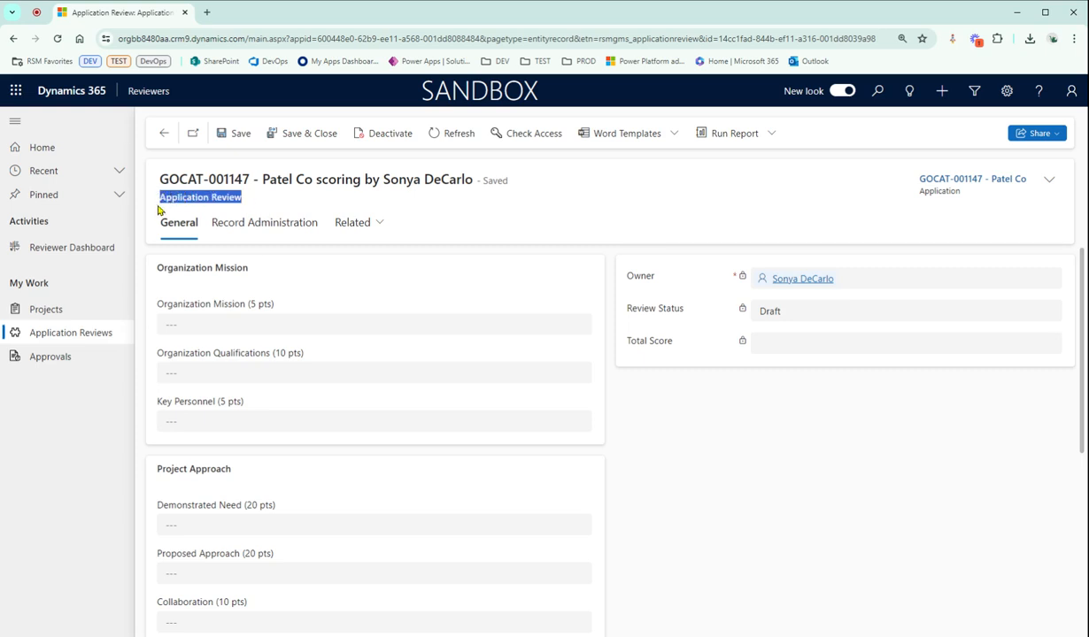
pyautogui.moveTo(311, 181); pyautogui.dragTo(161, 183)
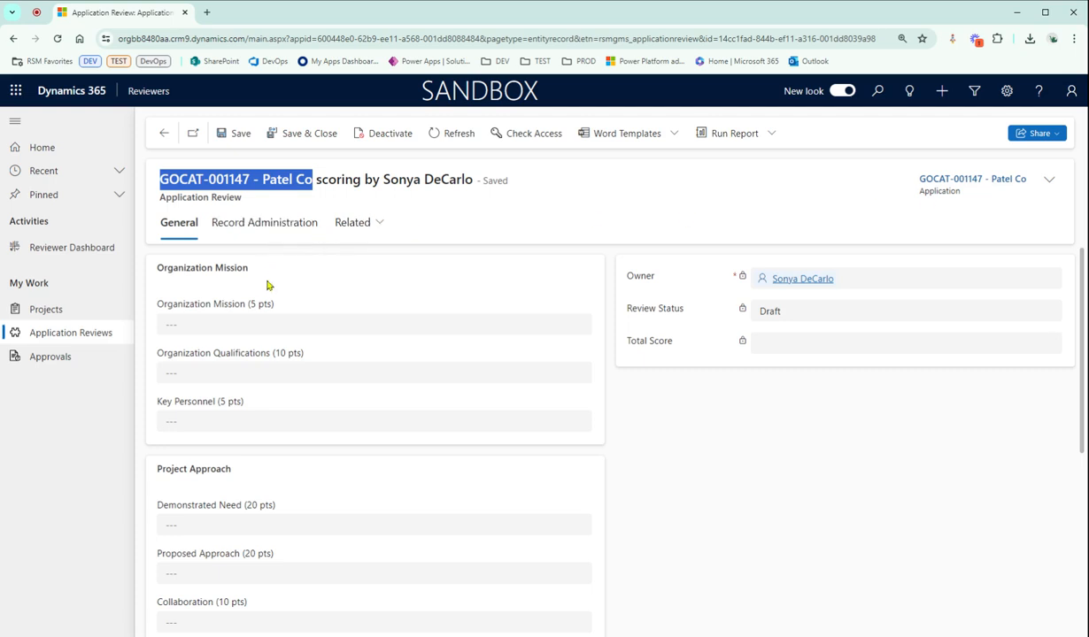
# Try to enter 6 as the Organization Mission score, and clear the field again
pyautogui.click(312, 305)
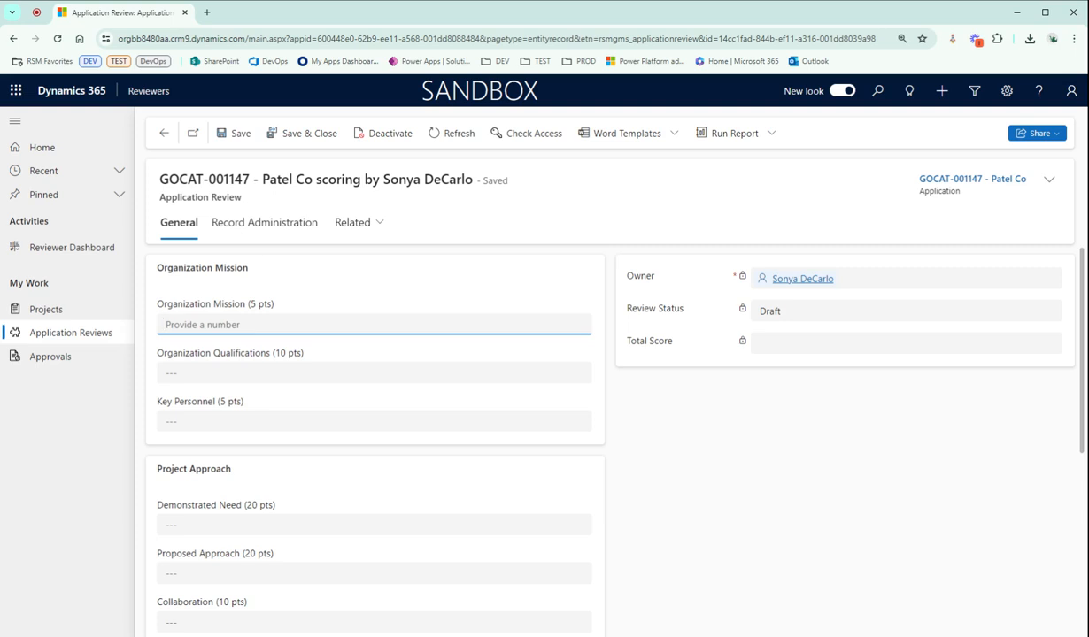
pyautogui.write('6')
pyautogui.click(314, 286)
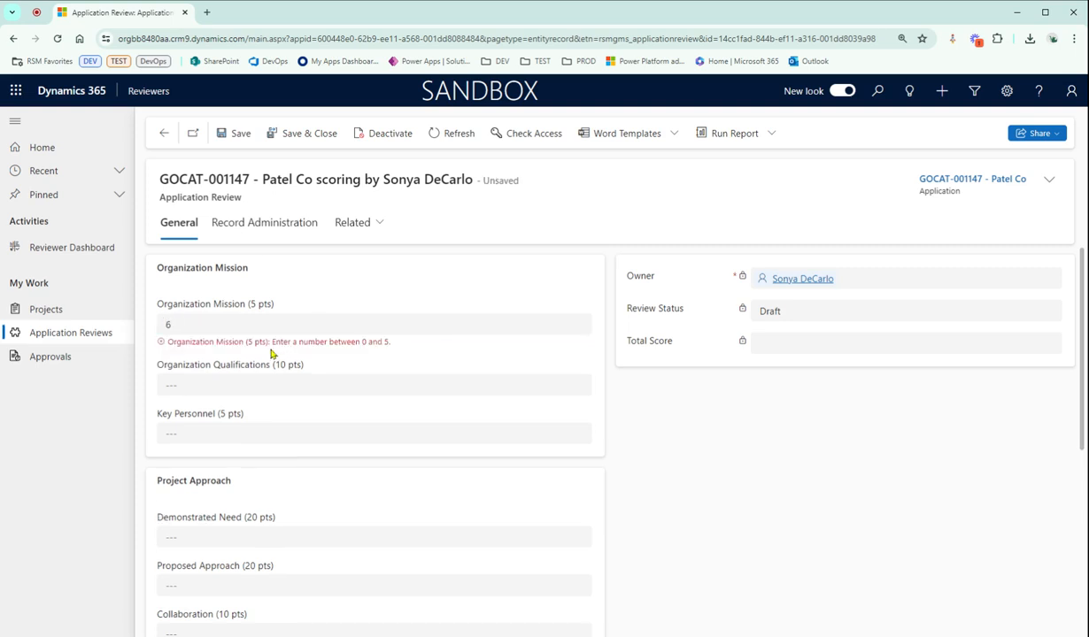
pyautogui.click(368, 322)
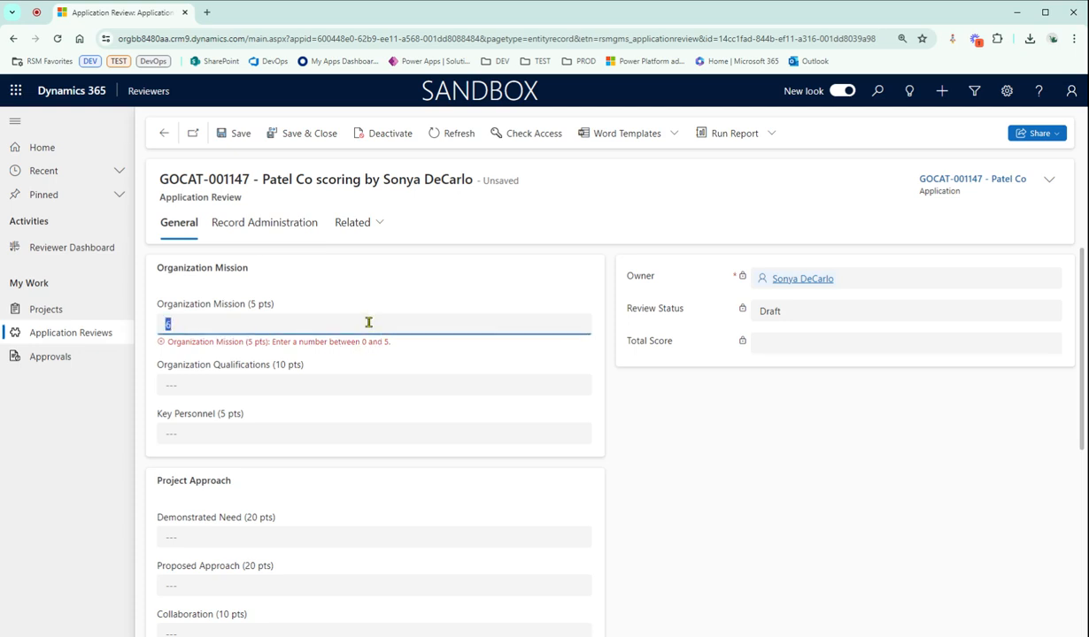
pyautogui.press('BackSpace')
pyautogui.click(494, 295)
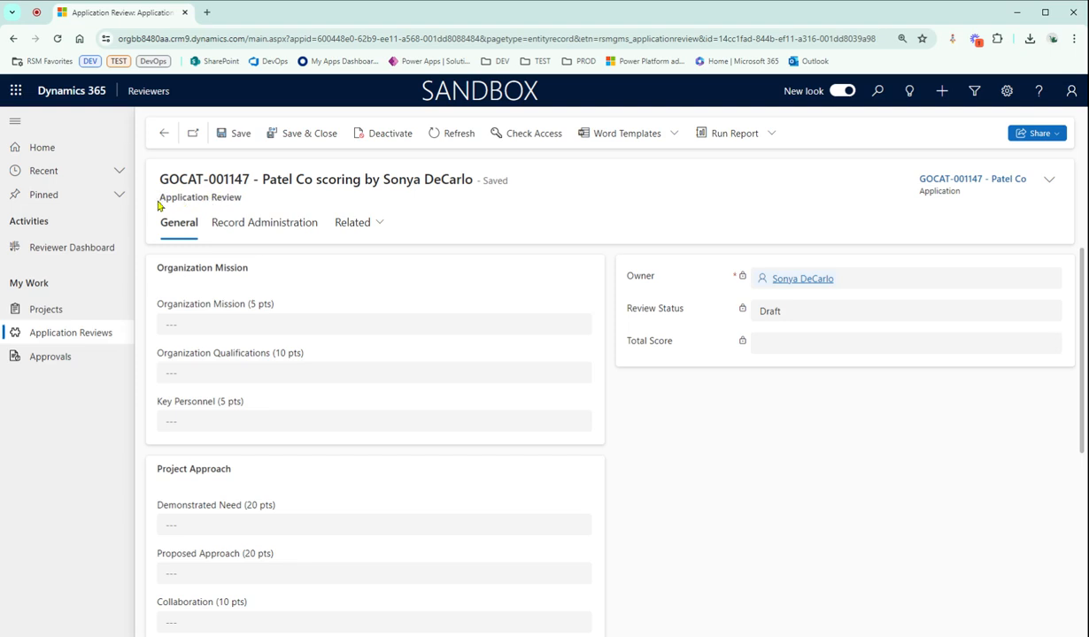
# Consult the Scoring Rubric through the form's help, and return to the application review with the help closed
pyautogui.click(1042, 96)
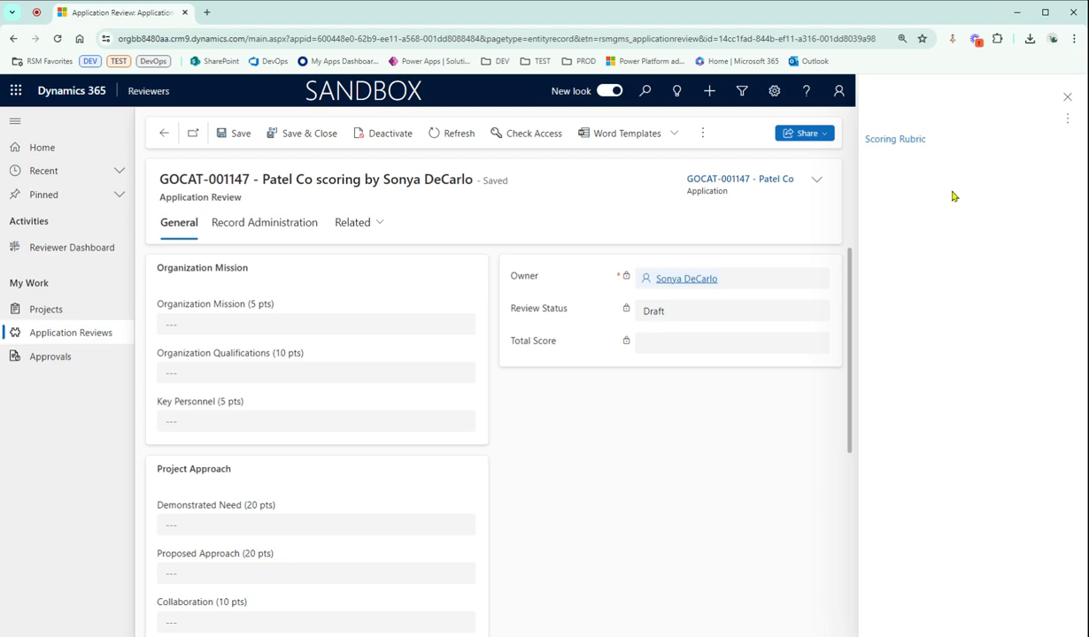
pyautogui.click(889, 142)
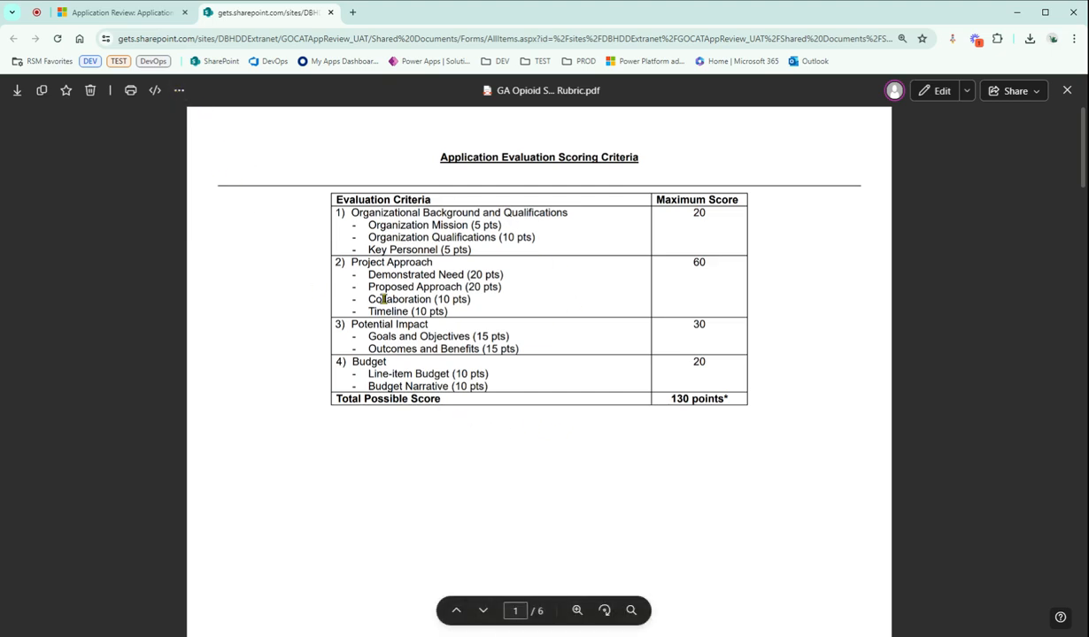
pyautogui.click(120, 13)
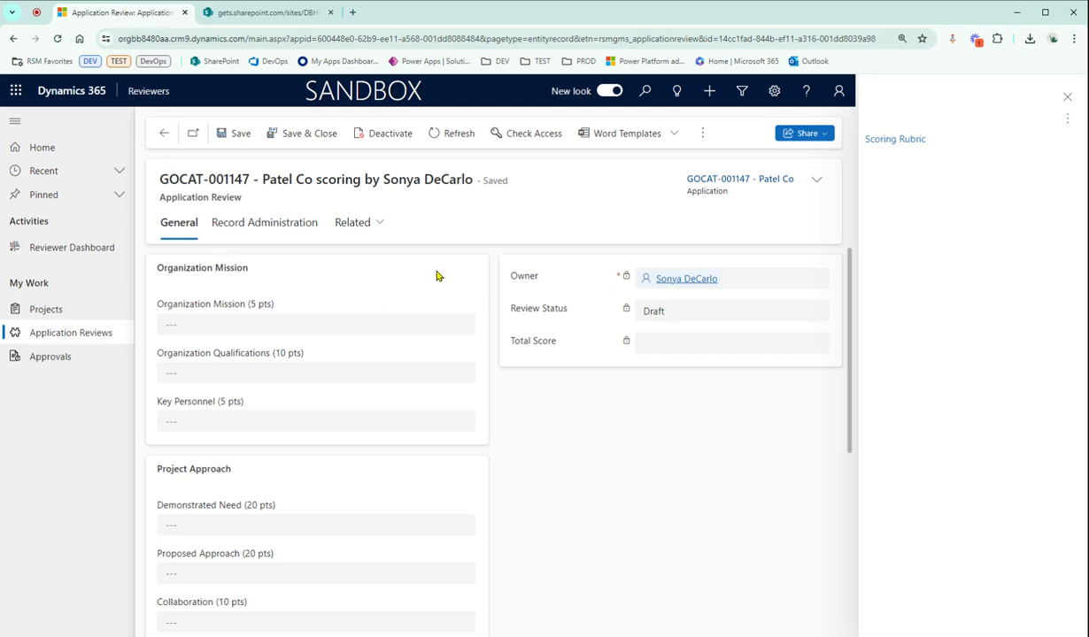
pyautogui.click(1067, 97)
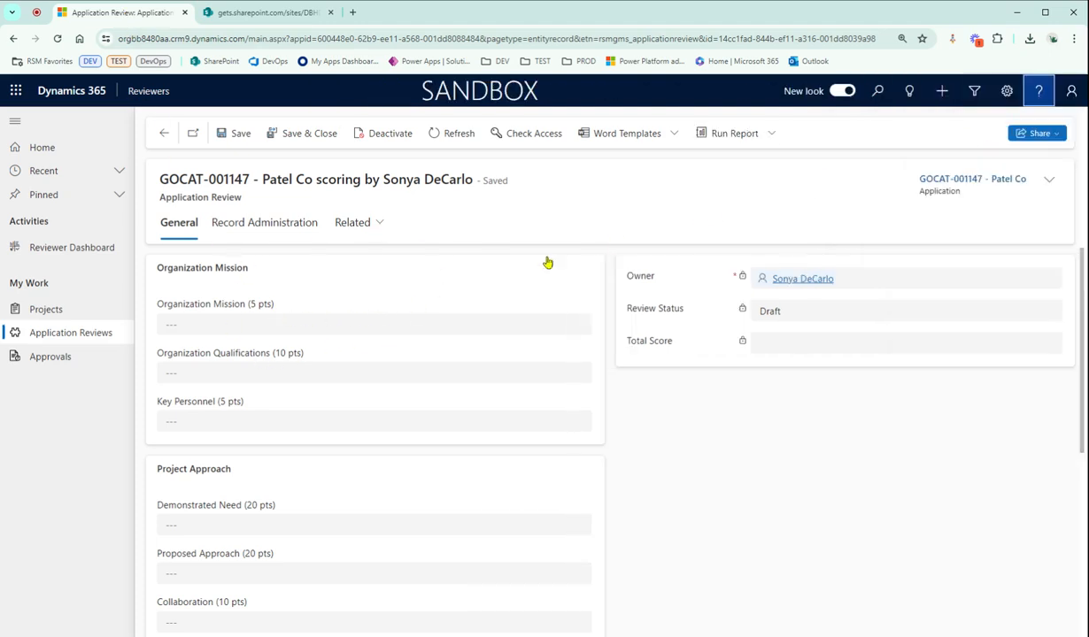
# Score Organization Mission, Organization Qualifications and Key Personnel with 5 points each
pyautogui.click(409, 324)
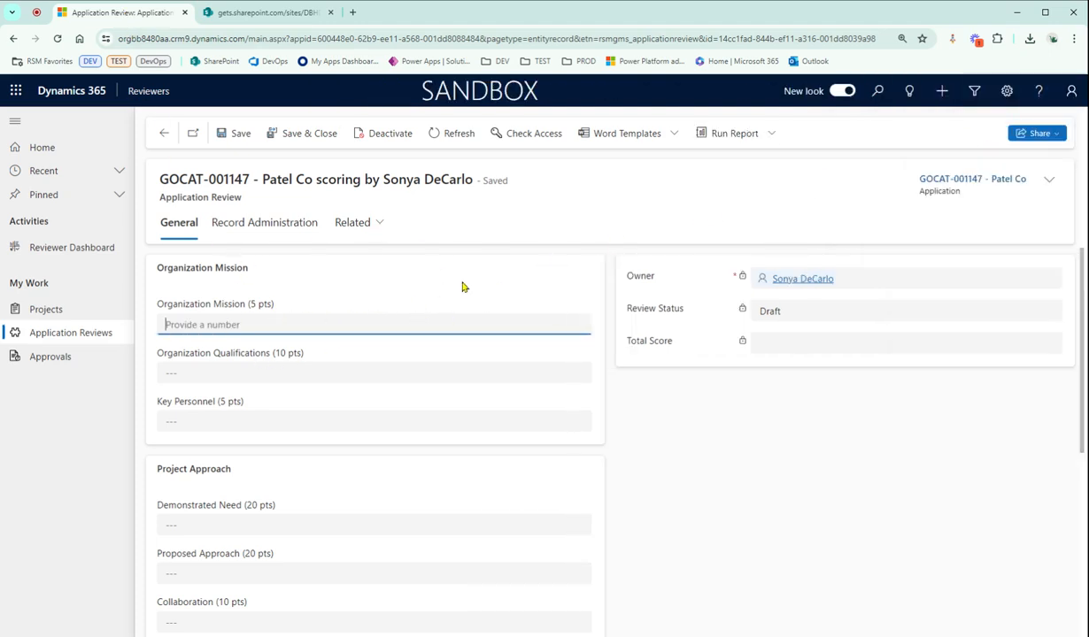
pyautogui.write('5')
pyautogui.click(403, 370)
pyautogui.write('5')
pyautogui.click(389, 420)
pyautogui.write('5')
# Under Project Approach, score Demonstrated Need, Proposed Approach, Collaboration and Timeline with 5 points each
pyautogui.click(368, 522)
pyautogui.write('5')
pyautogui.scroll(-1, 368, 496)
pyautogui.click(363, 492)
pyautogui.write('5')
pyautogui.click(343, 541)
pyautogui.write('5')
pyautogui.scroll(-1, 341, 532)
pyautogui.click(328, 503)
pyautogui.write('5')
# Under Potential Impact, score Goals and Objectives and Outcomes and Benefits with 5 points each
pyautogui.scroll(-2, 317, 496)
pyautogui.click(314, 448)
pyautogui.write('5')
pyautogui.click(309, 492)
pyautogui.write('5')
# Under Budget, score Line-item Budget and Budget Narrative with 5 points each
pyautogui.scroll(-1, 266, 560)
pyautogui.click(259, 540)
pyautogui.write('5')
pyautogui.click(248, 586)
pyautogui.write('5')
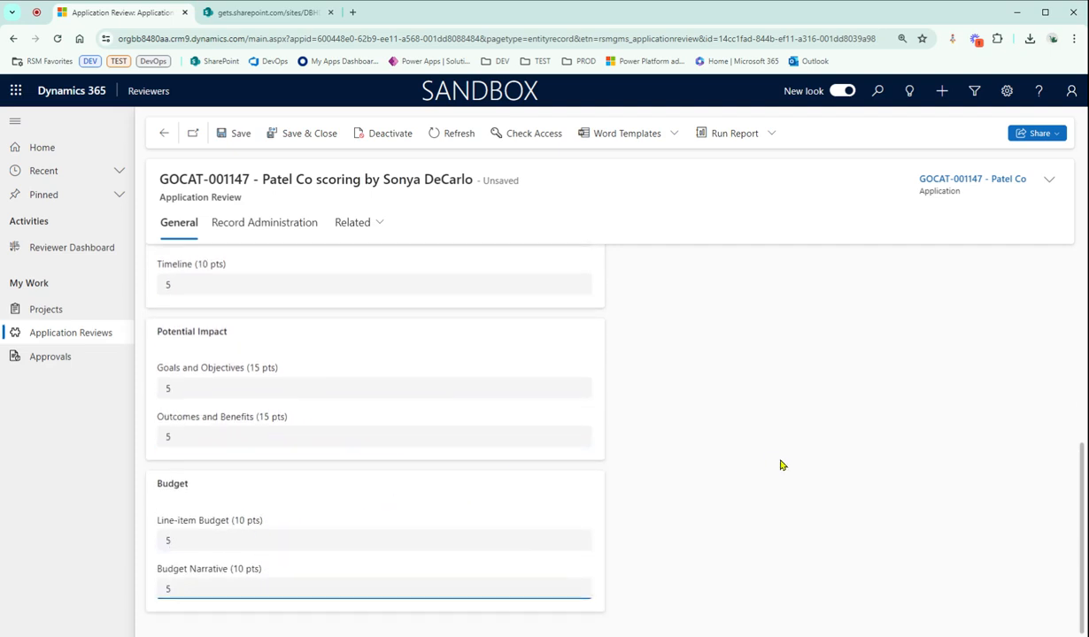
pyautogui.scroll(1, 781, 465)
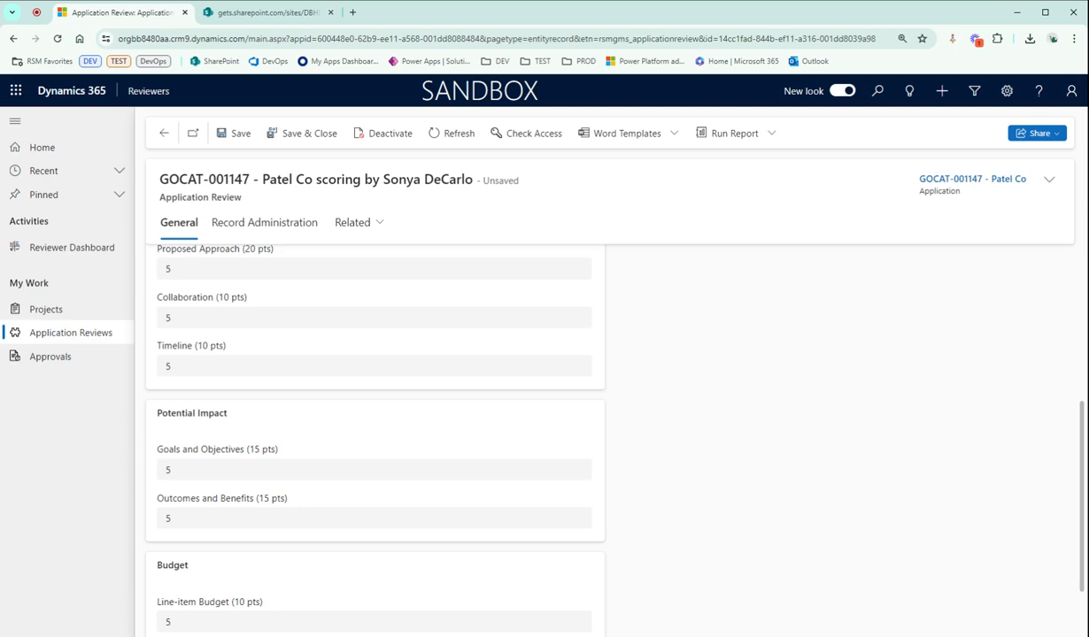
# Save and close the scoring form, and refresh the Patel Co project to check its Average Reviewer Score
pyautogui.scroll(3, 744, 465)
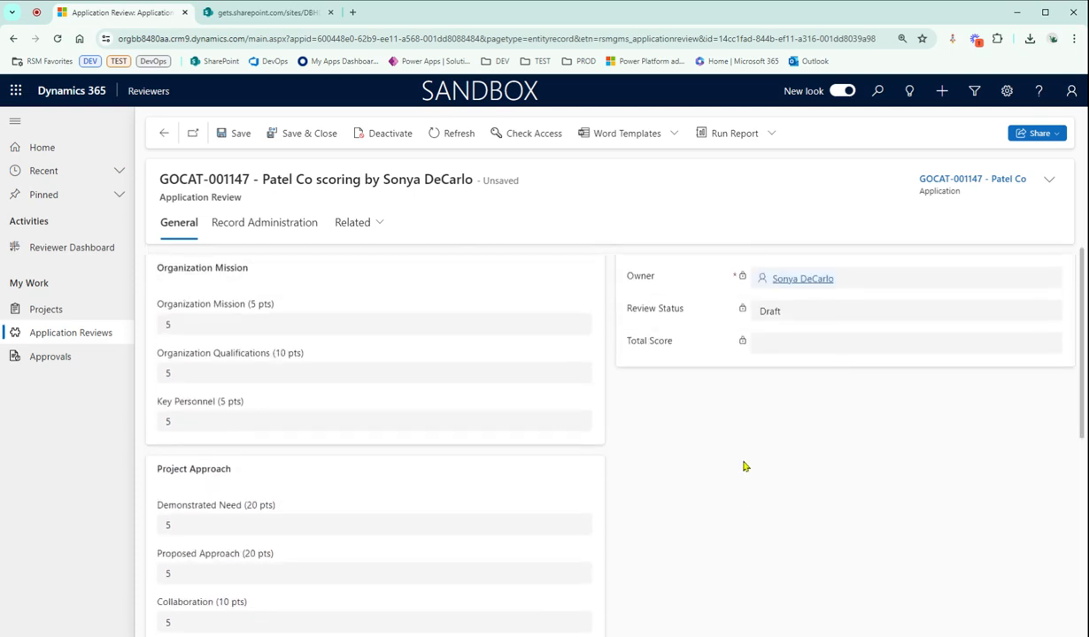
pyautogui.click(287, 135)
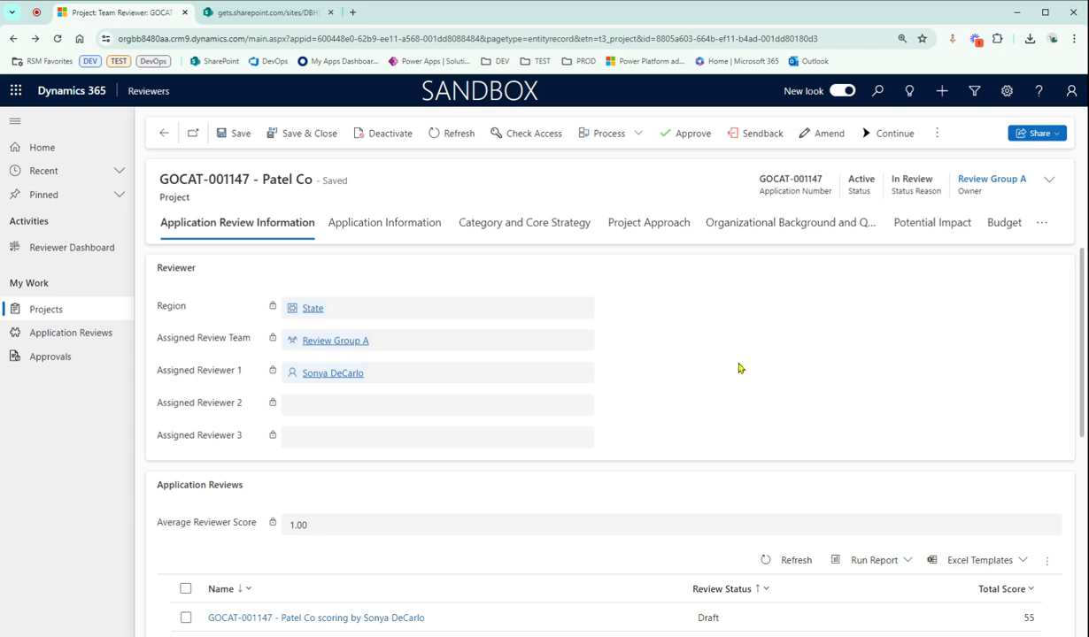
pyautogui.scroll(-1, 602, 460)
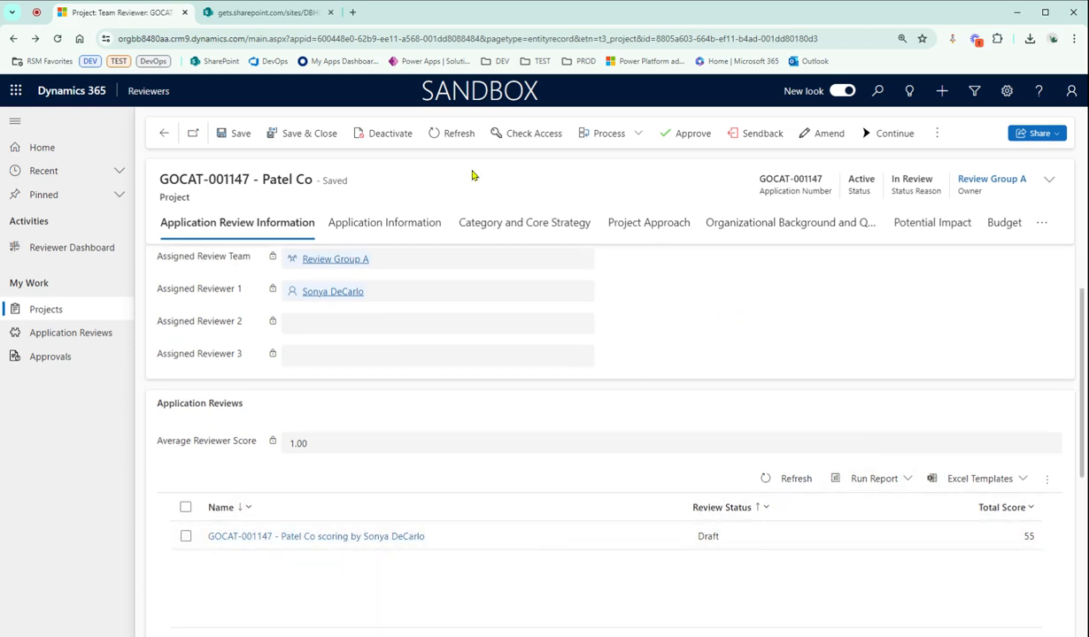
pyautogui.click(438, 136)
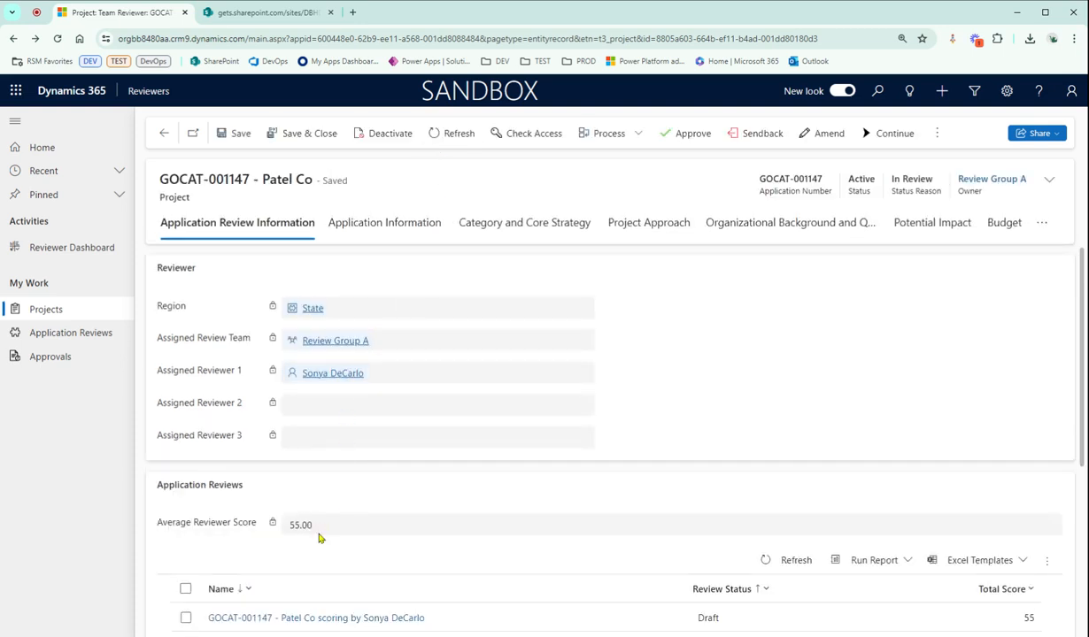
pyautogui.scroll(-1, 266, 514)
pyautogui.moveTo(156, 440); pyautogui.dragTo(258, 443)
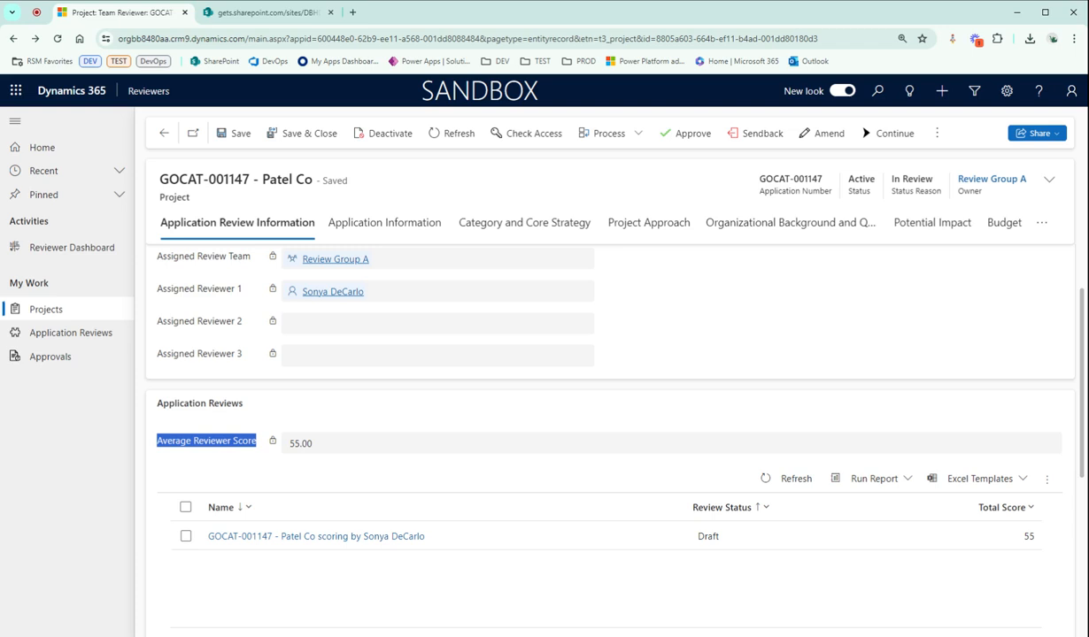
# Try to approve the Patel Co project with its review in Draft, and refresh My Approvals to check the IWG Team Review status
pyautogui.scroll(-3, 571, 467)
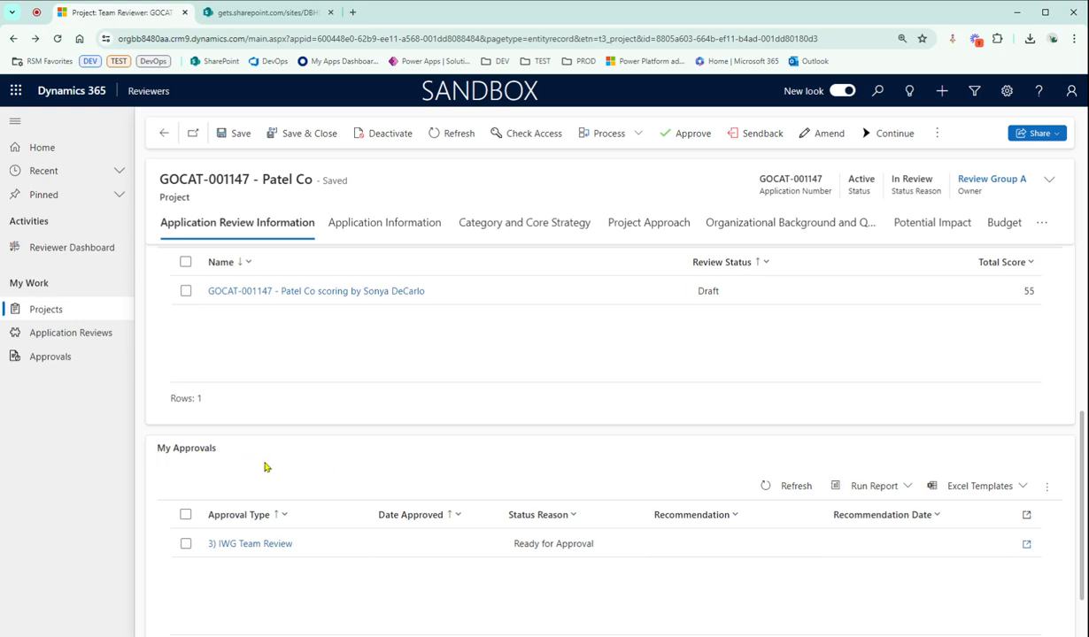
pyautogui.click(684, 137)
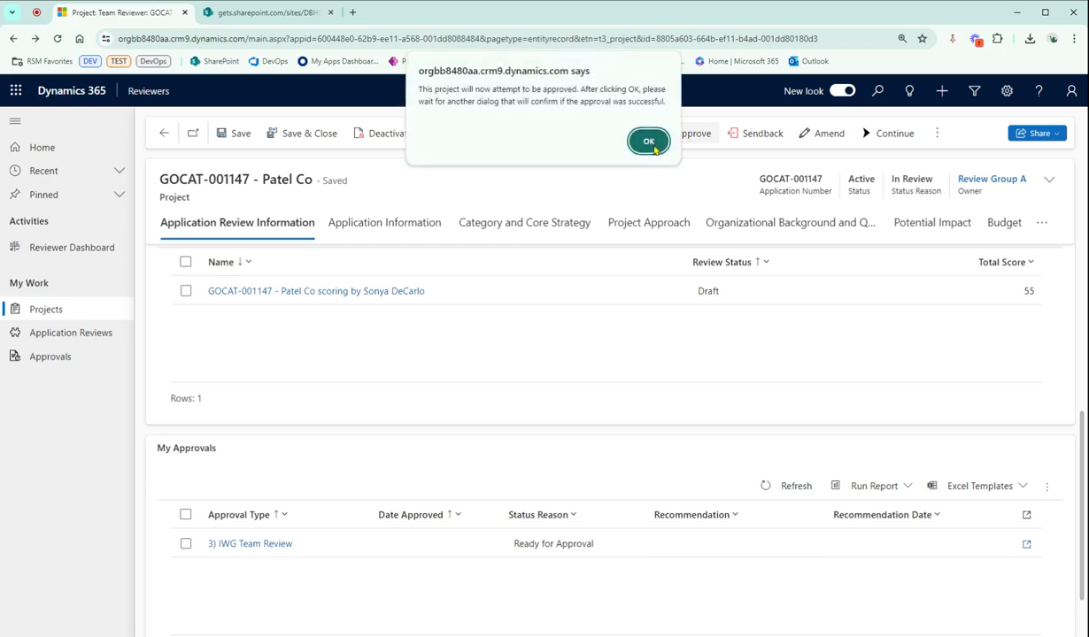
pyautogui.click(654, 149)
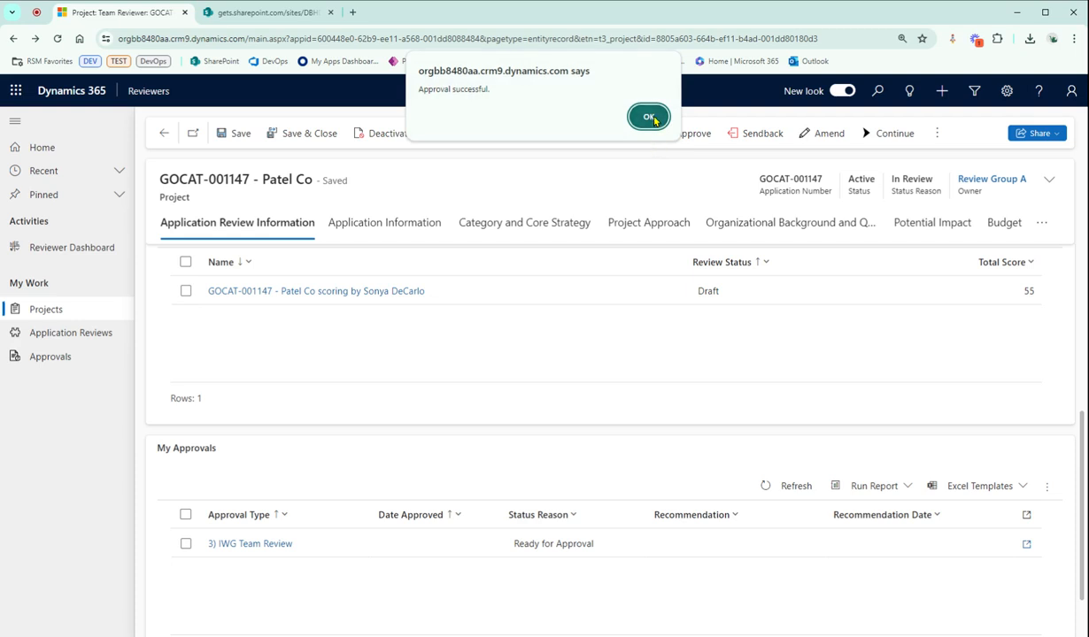
pyautogui.click(651, 117)
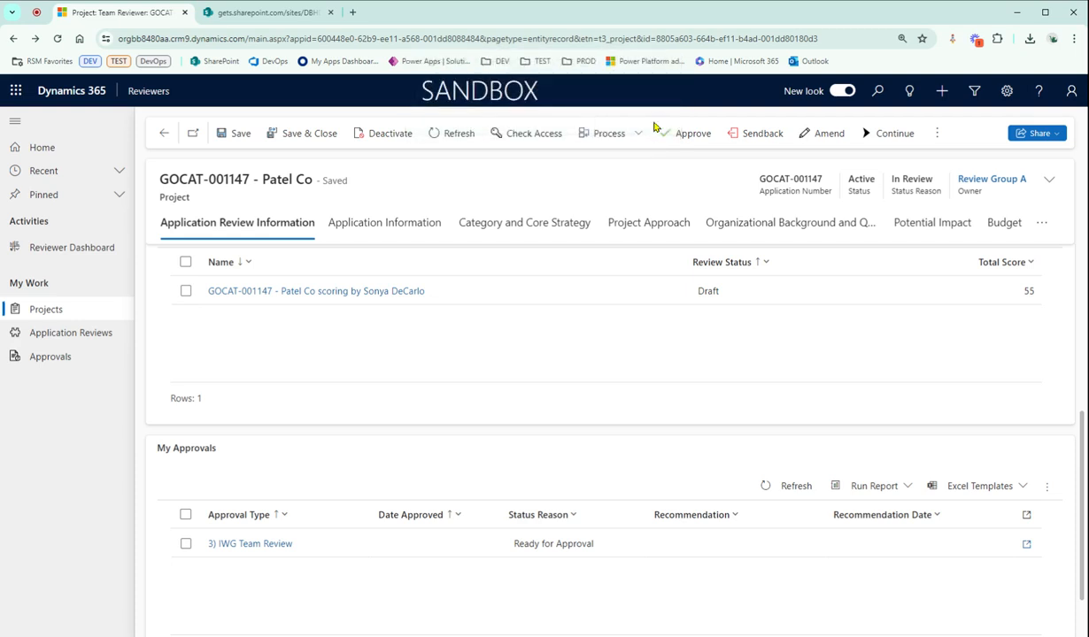
pyautogui.click(797, 486)
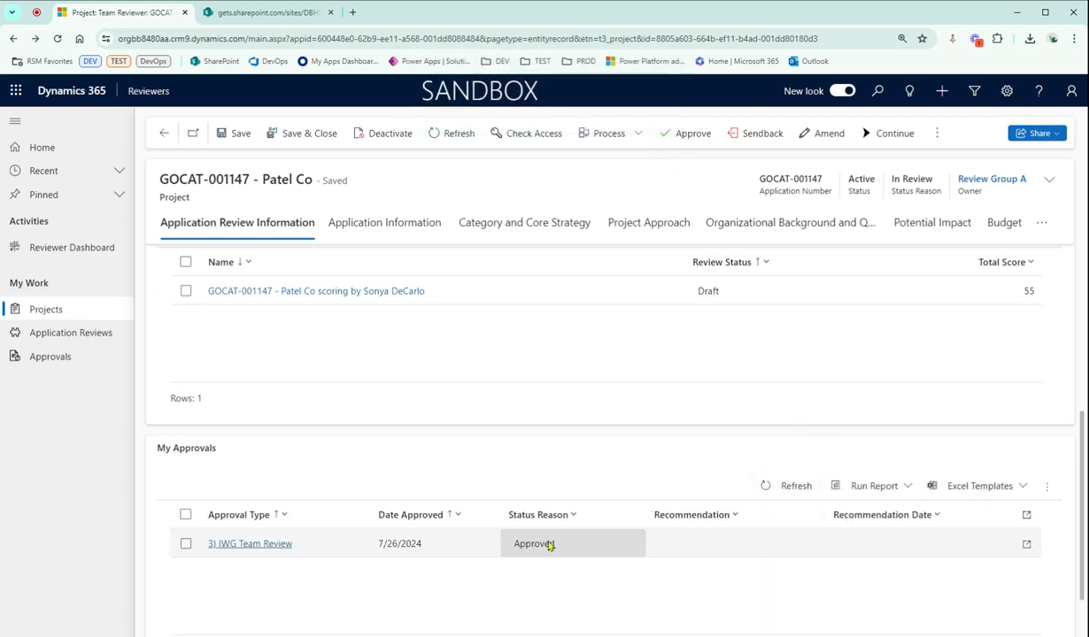
pyautogui.click(791, 492)
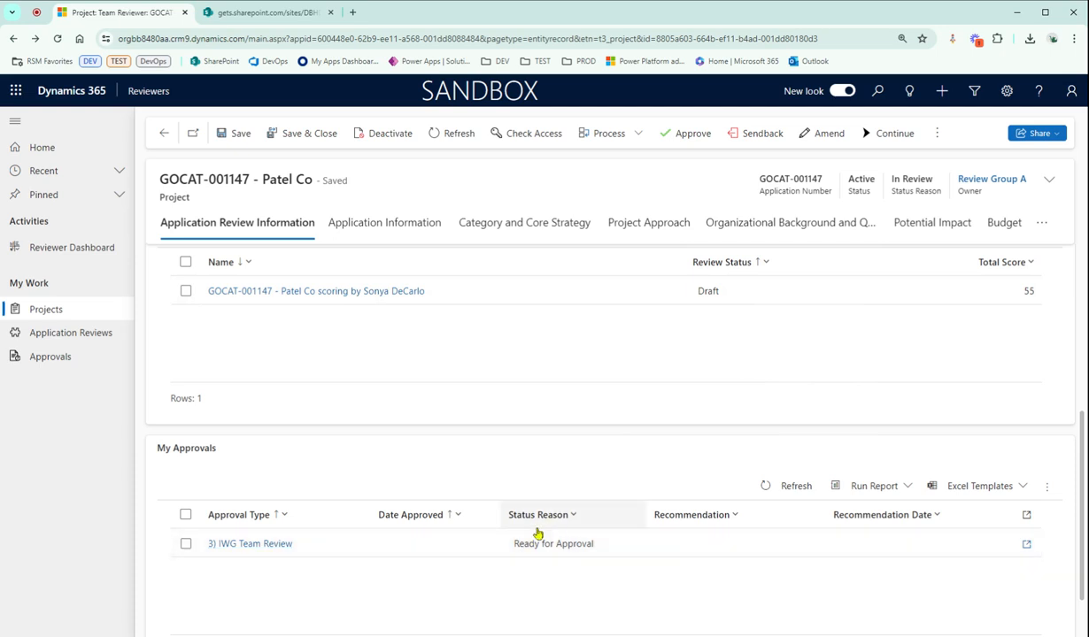
pyautogui.scroll(2, 800, 355)
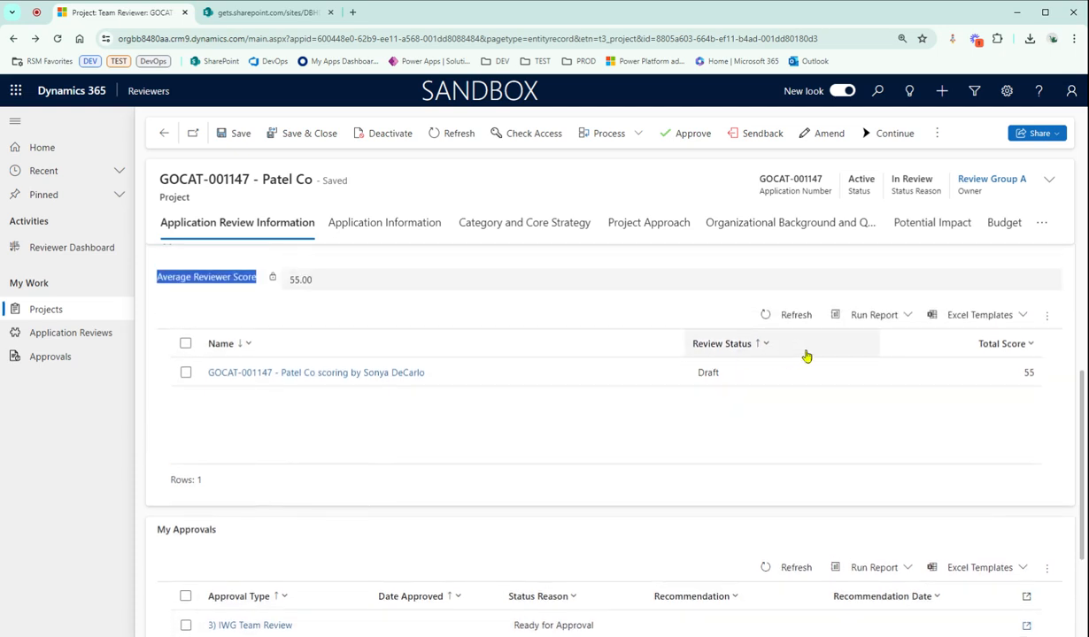
# Open the draft Patel Co application review, set its Review Status to Submitted and save it
pyautogui.click(79, 334)
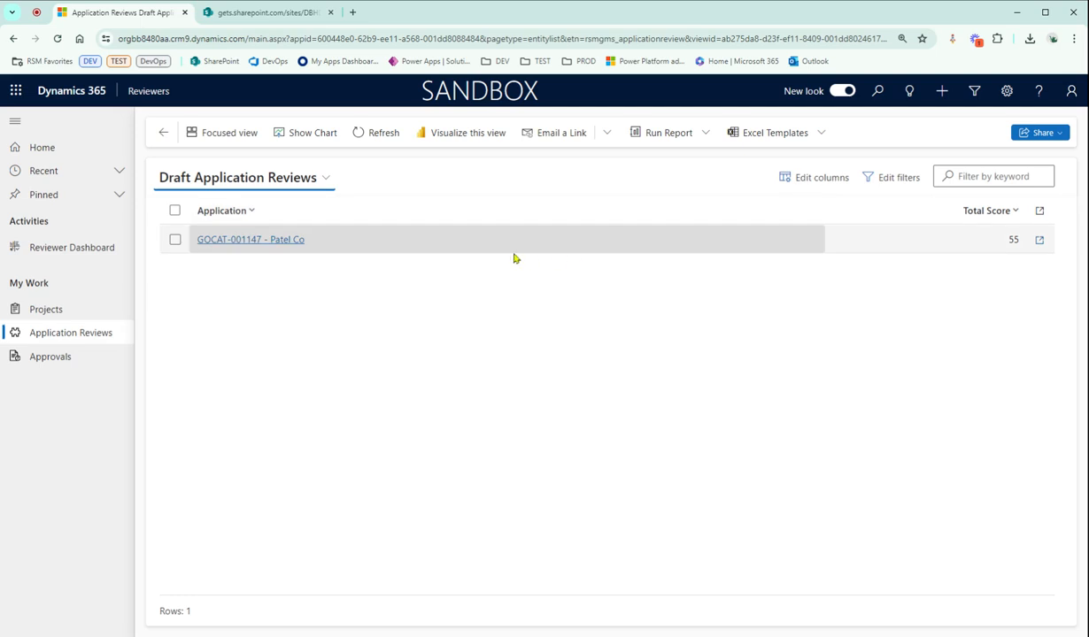
pyautogui.doubleClick(402, 242)
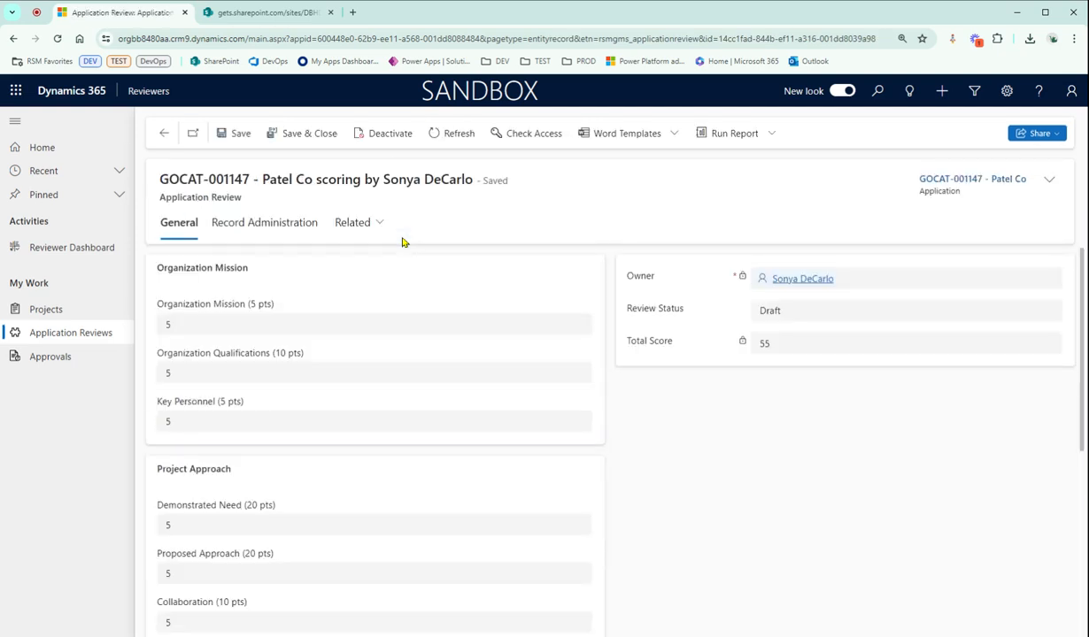
pyautogui.moveTo(258, 202); pyautogui.dragTo(153, 191)
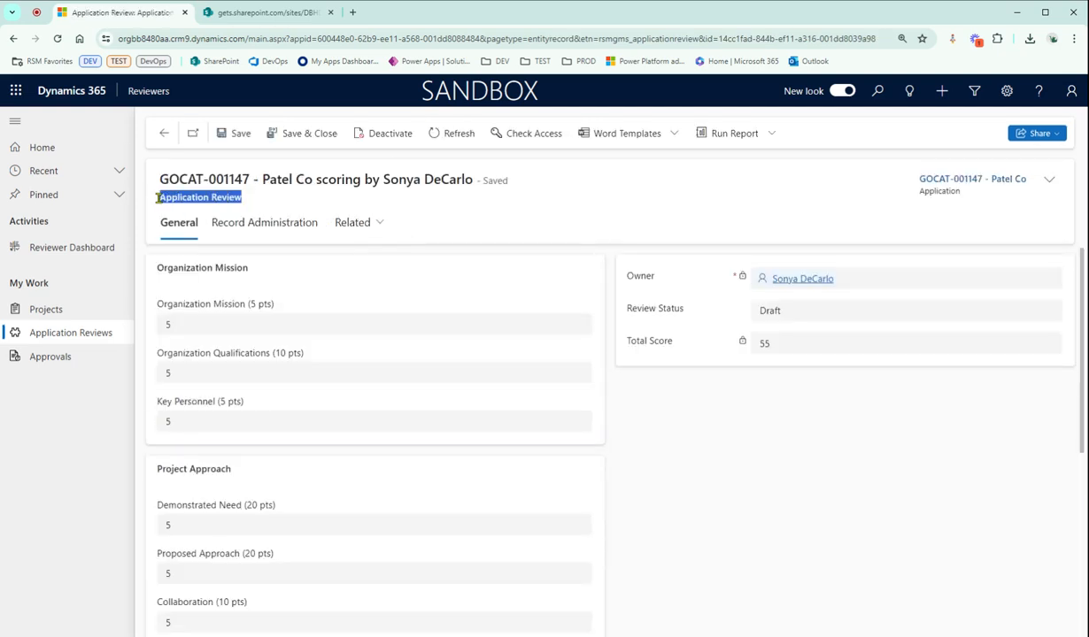
pyautogui.click(785, 393)
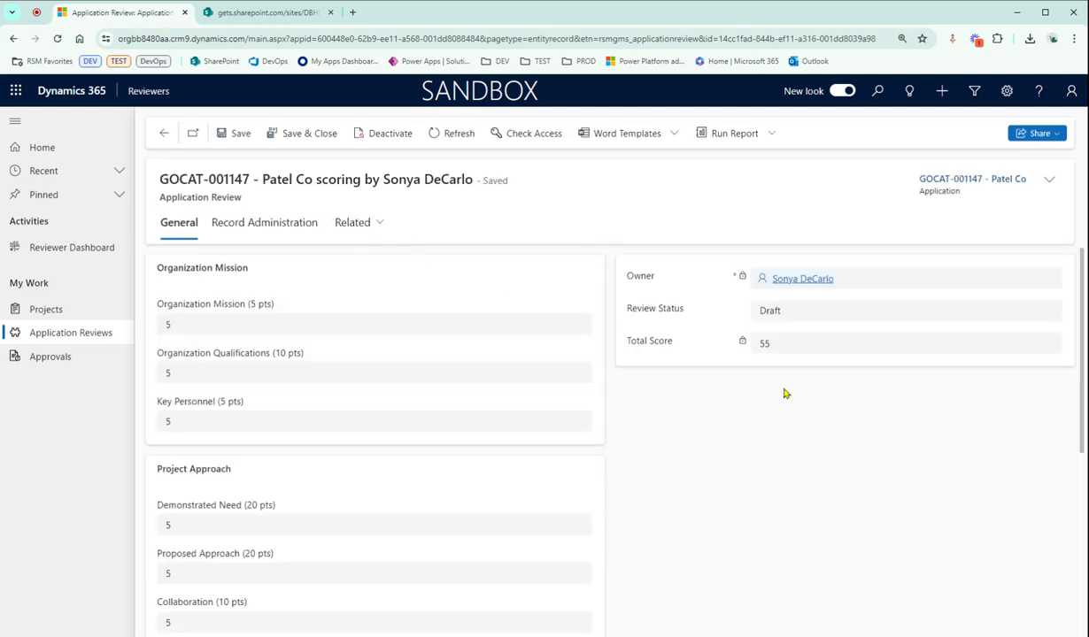
pyautogui.click(784, 314)
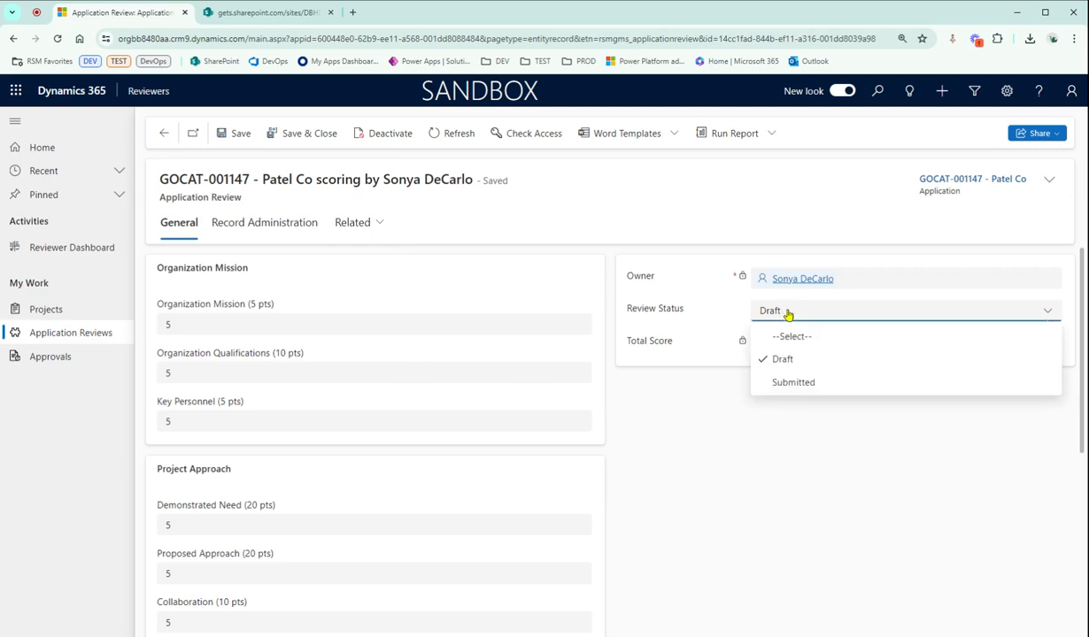
pyautogui.click(823, 389)
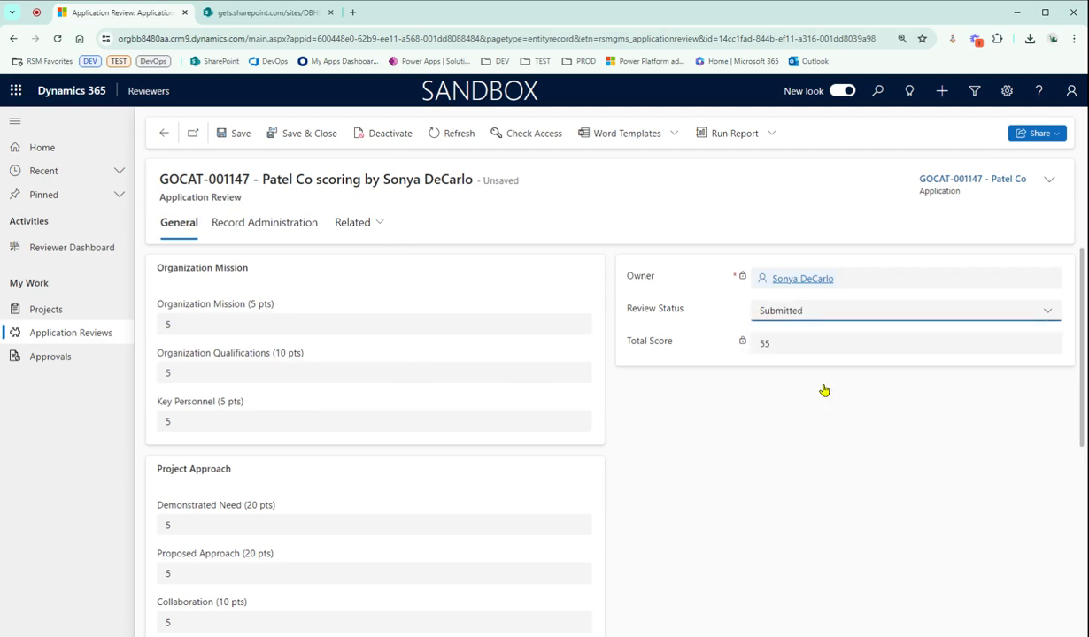
pyautogui.click(227, 138)
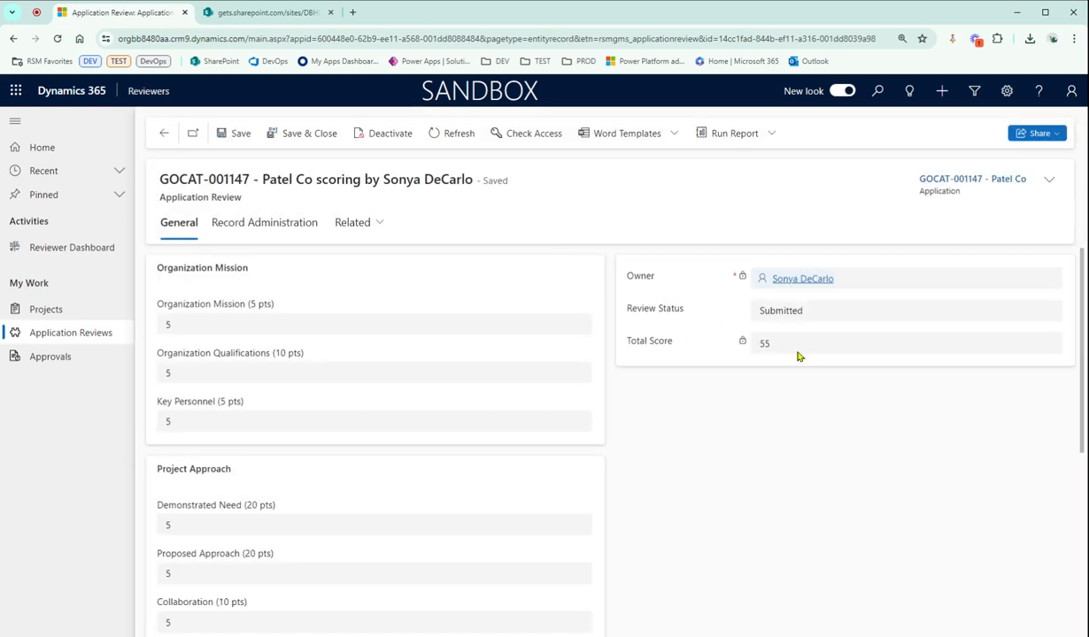
# Approve the Patel Co project from its project record and refresh My Approvals to check the IWG Team Review status
pyautogui.click(978, 182)
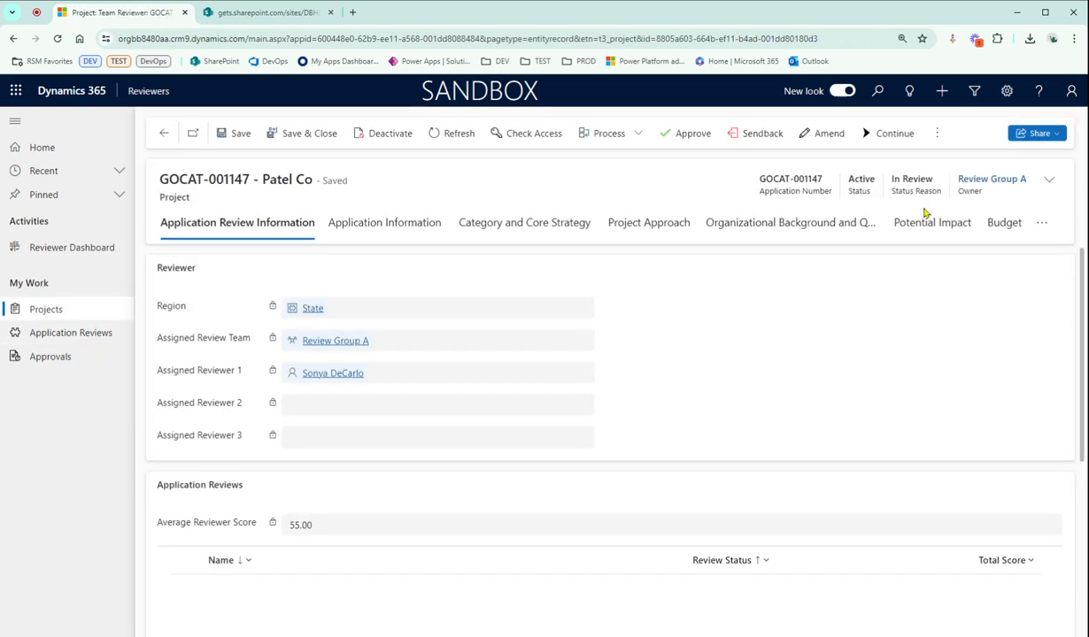
pyautogui.scroll(-1, 624, 433)
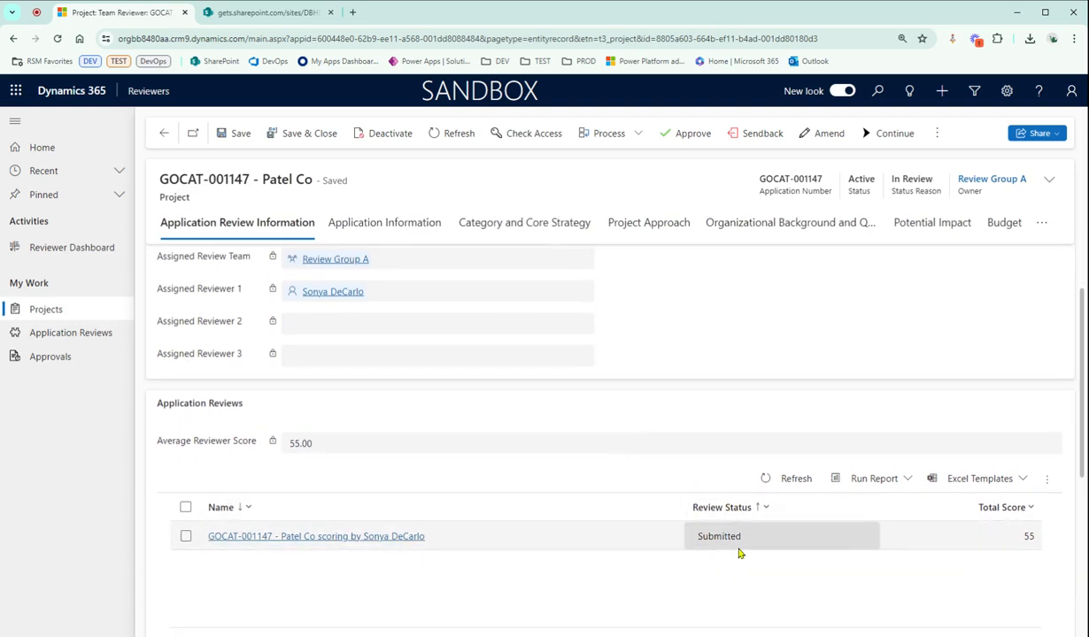
pyautogui.scroll(-1, 620, 531)
pyautogui.scroll(-2, 619, 531)
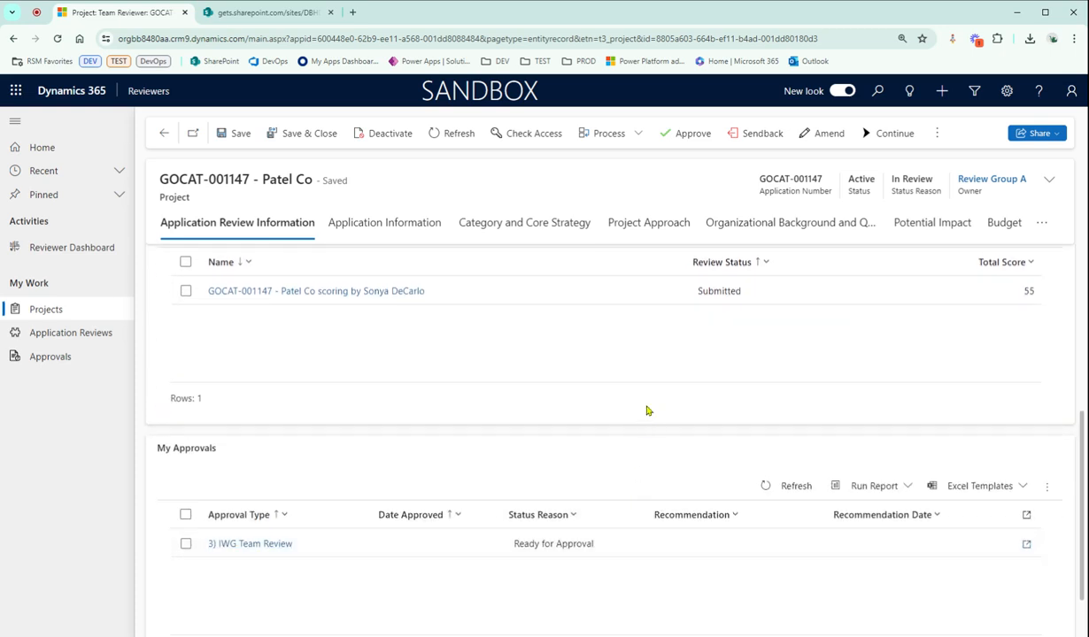
pyautogui.click(681, 139)
pyautogui.click(645, 144)
pyautogui.click(640, 115)
pyautogui.click(766, 486)
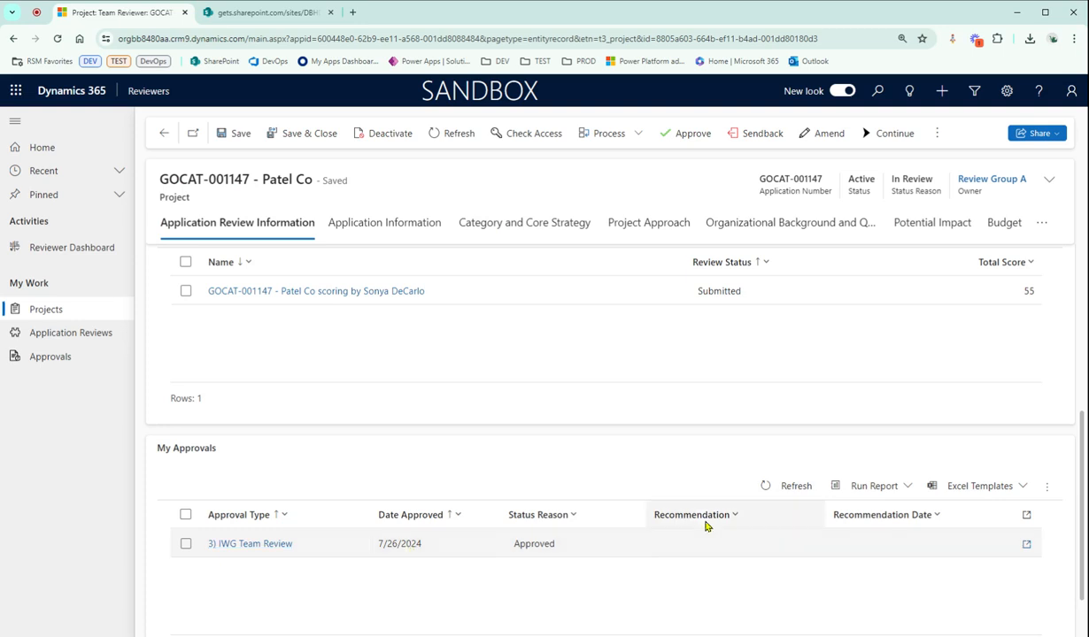
pyautogui.click(777, 488)
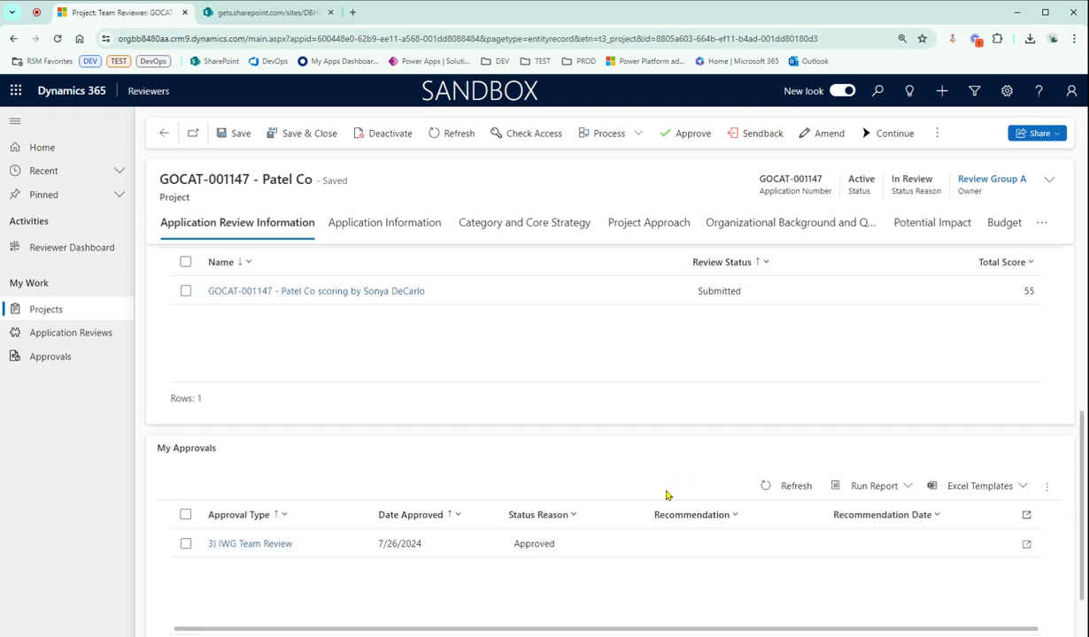
pyautogui.scroll(1, 620, 460)
pyautogui.scroll(1, 611, 454)
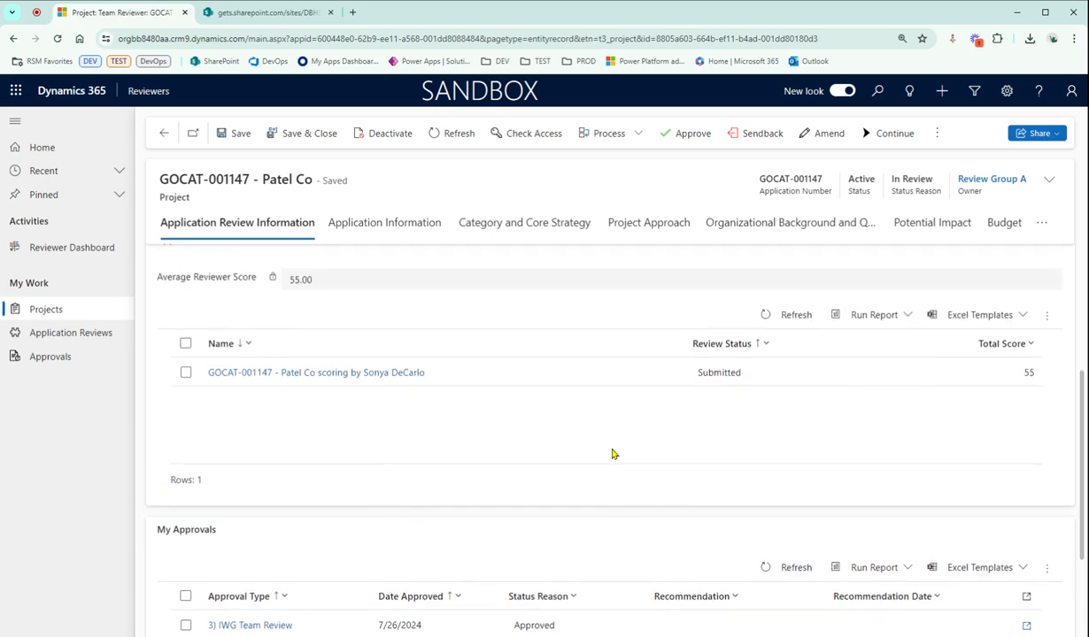